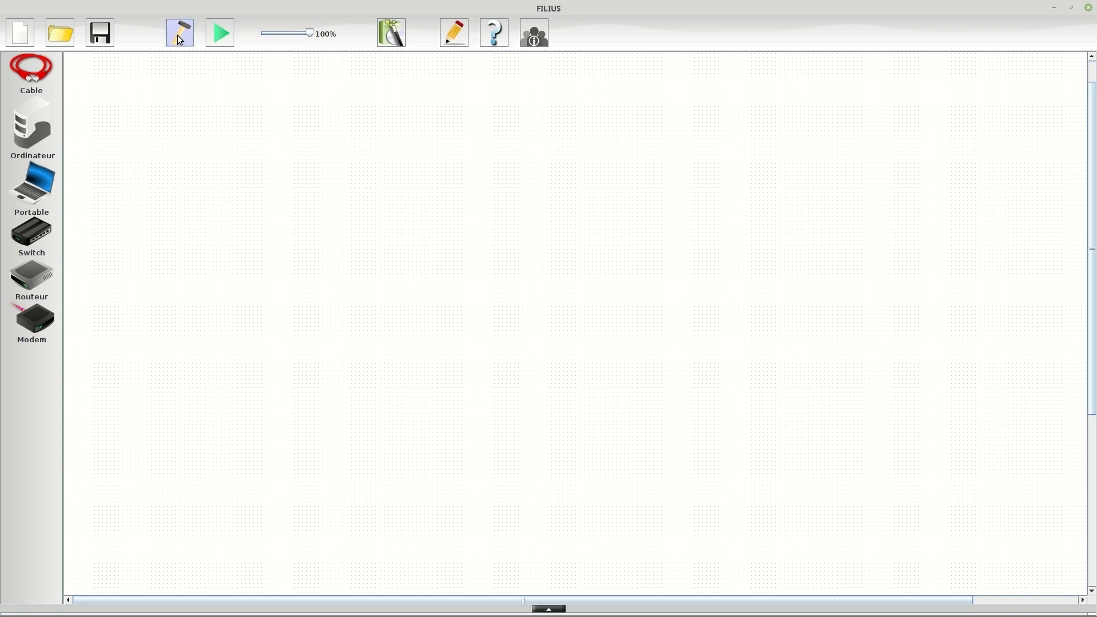
Place a desktop computer and a laptop side by side in the workspace and connect them with a cable
drag(32, 135, 352, 194)
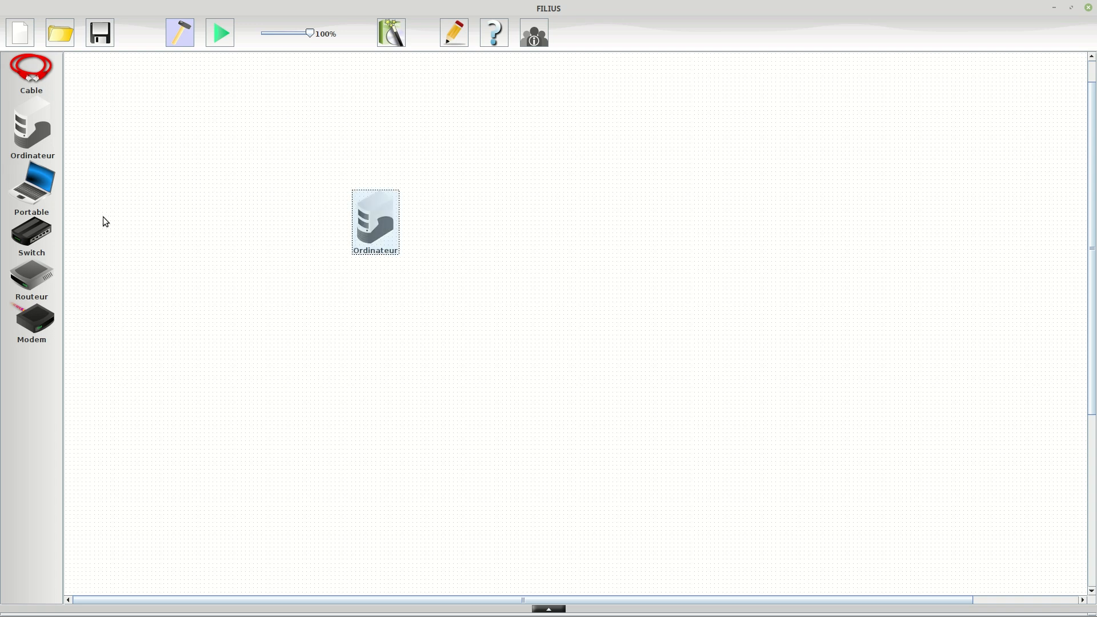
drag(34, 197, 591, 198)
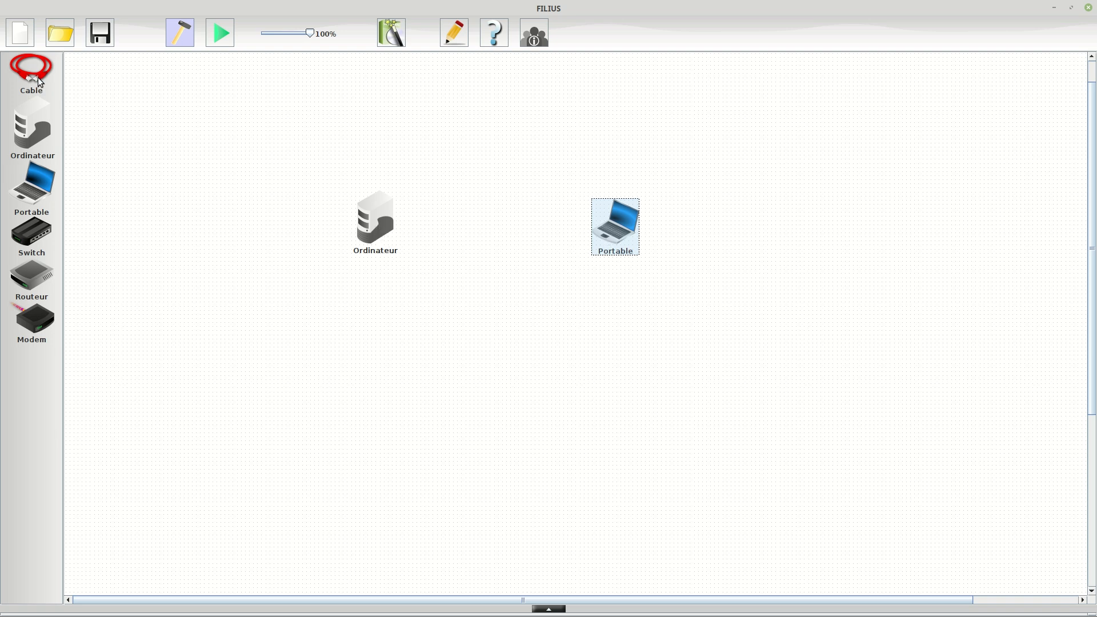
click(363, 222)
click(600, 224)
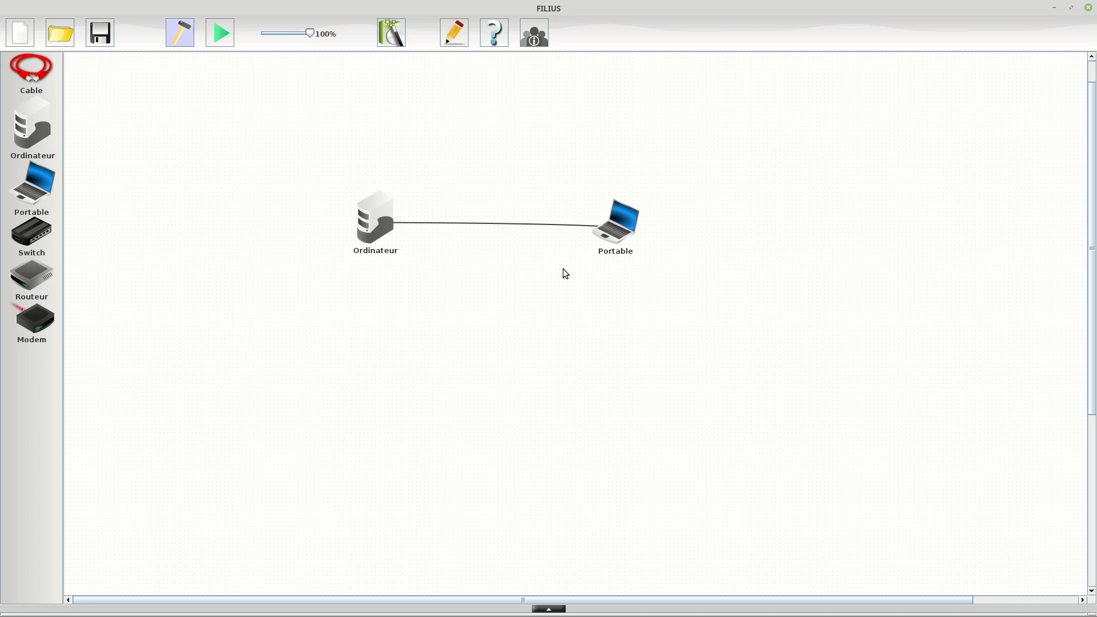
click(959, 612)
click(1003, 553)
Configure the desktop computer with the name PC_1, IP address 10.10.0.2 and subnet mask 255.255.0.0
click(374, 227)
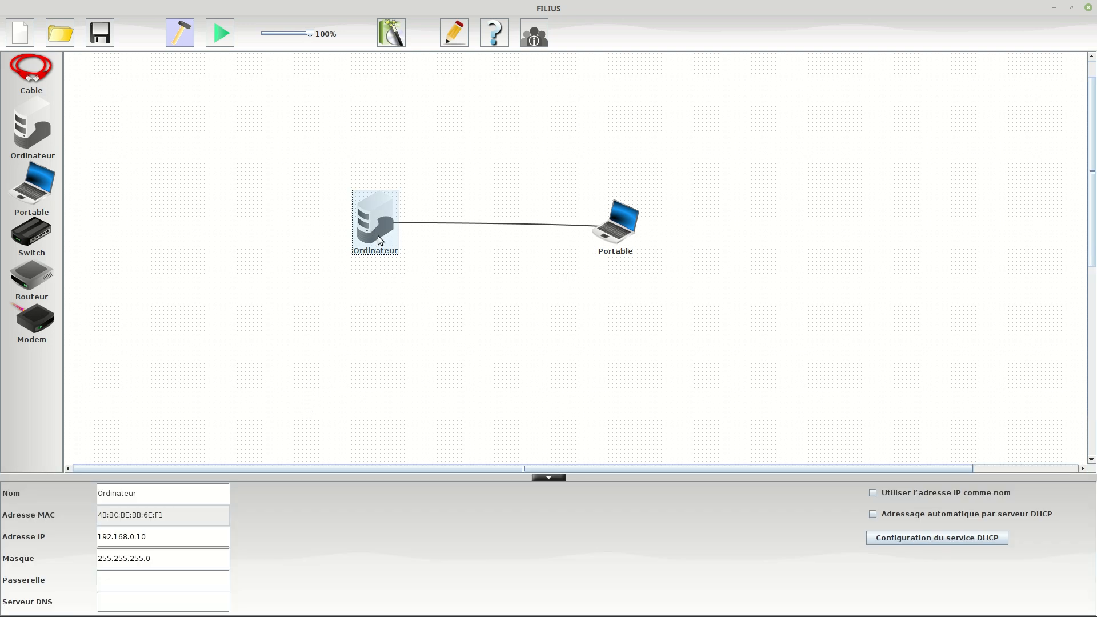
drag(150, 494, 87, 488)
text(PC_1)
drag(156, 535, 90, 537)
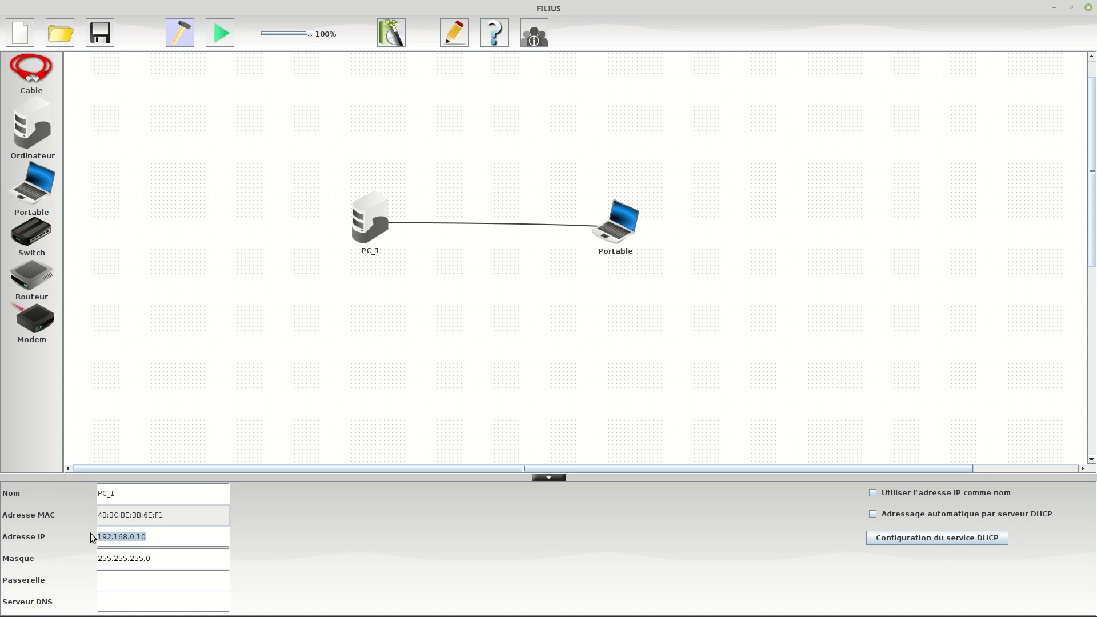
text(10.10.0.02)
key(BackSpace)
key(BackSpace)
text(255.0)
mouse_move(101, 537)
mouse_down()
mouse_move(114, 534)
mouse_move(97, 536)
mouse_up()
click(115, 534)
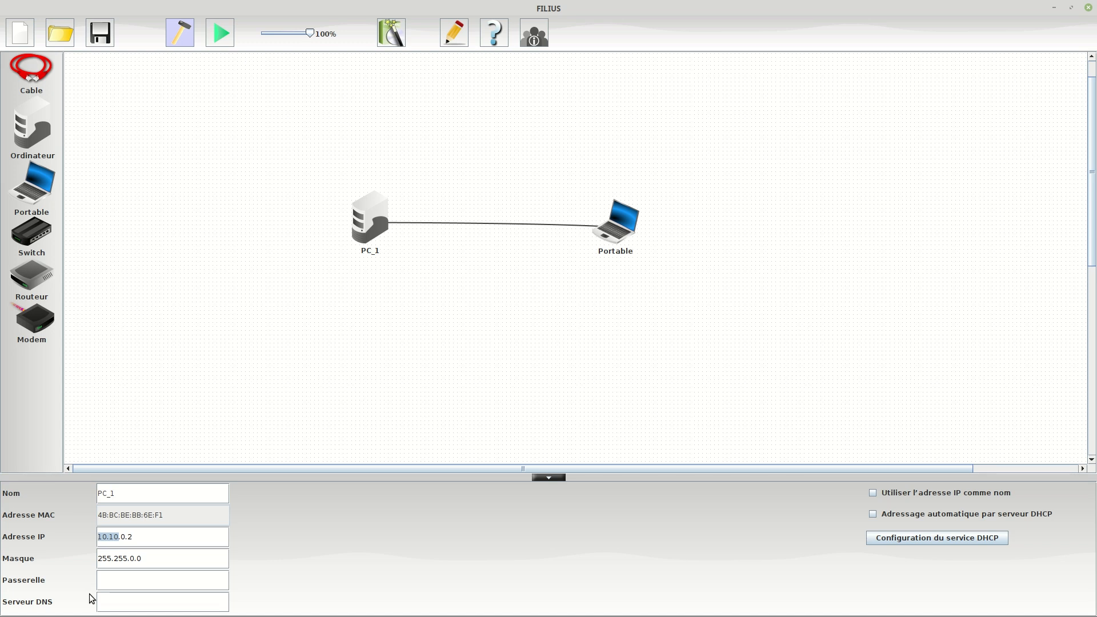
Configure the laptop with the name PC_2, IP address 10.10.0.3 and subnet mask 255.255.0.0
click(625, 228)
double_click(150, 495)
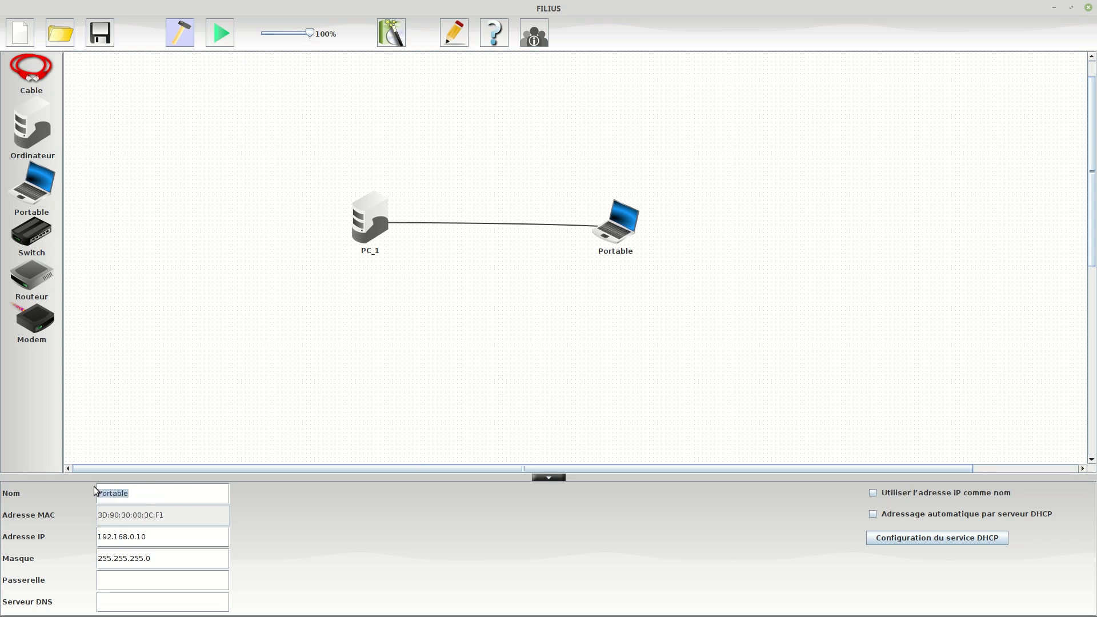
text(PC_2)
click(148, 536)
text(10.10)
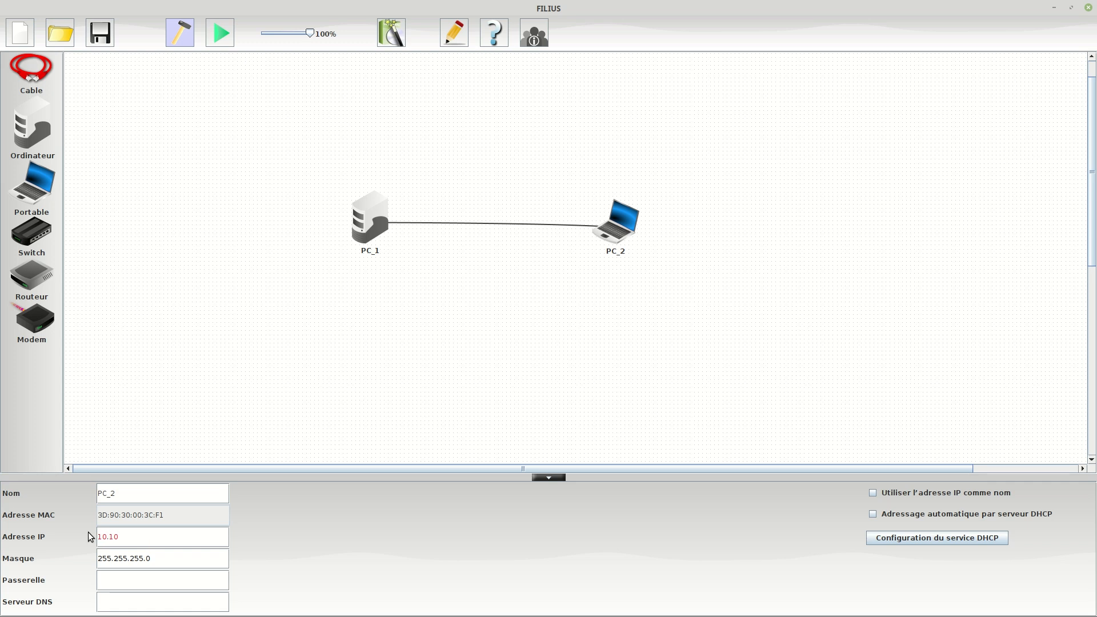
text(.0.3)
drag(167, 560, 99, 547)
key(BackSpace)
text(255.255.0.0)
mouse_move(895, 616)
click(957, 606)
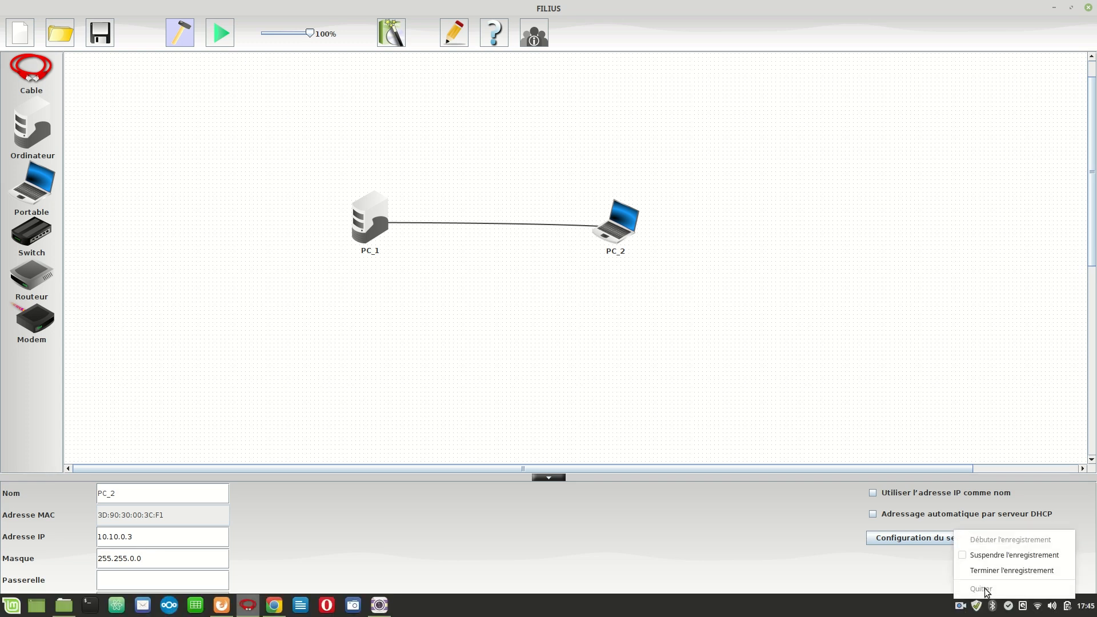
click(1001, 557)
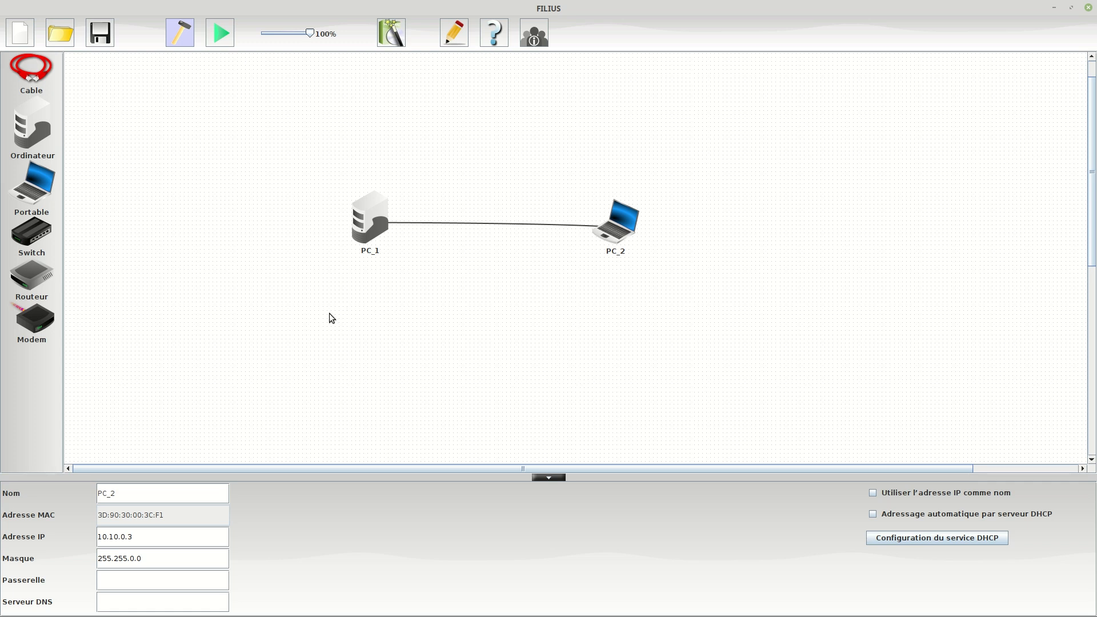
Start the simulation and install the Ligne de commande software on PC_1
click(221, 36)
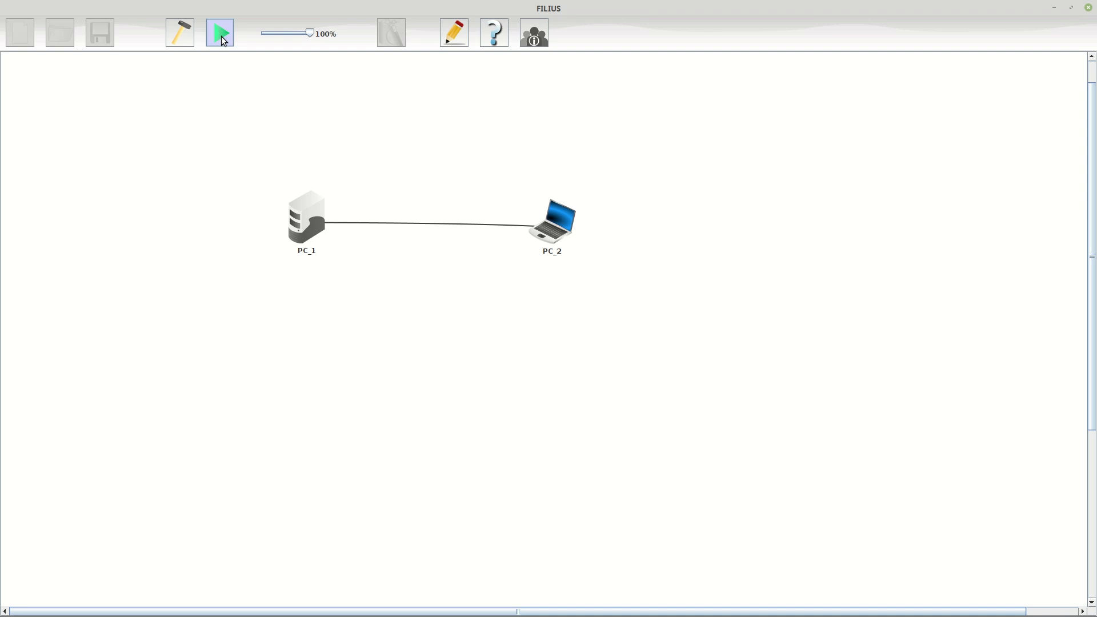
click(311, 224)
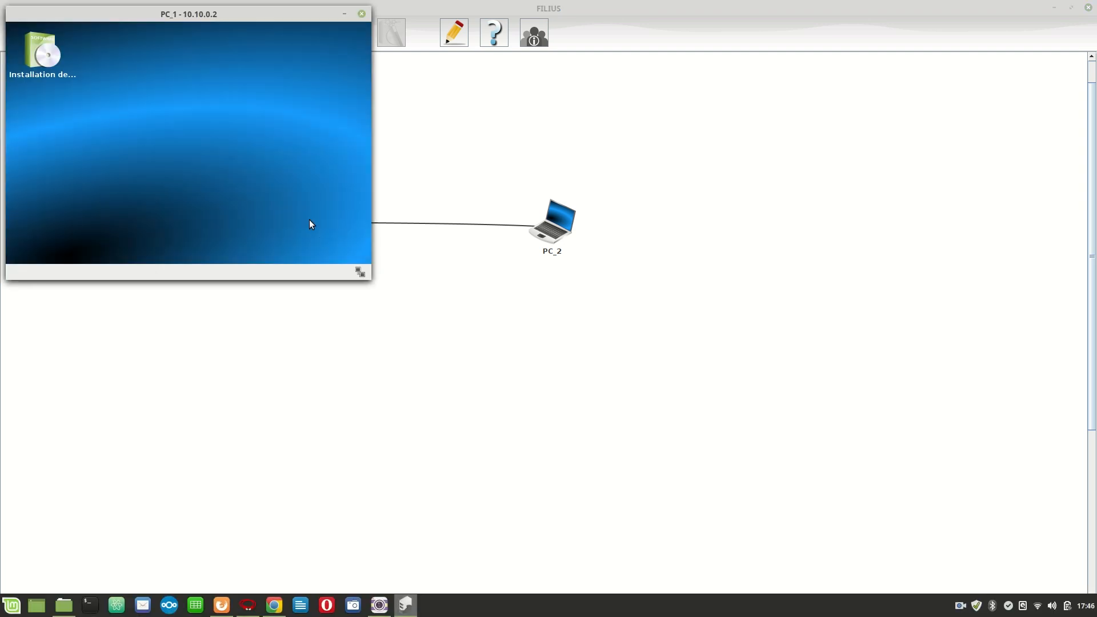
double_click(48, 75)
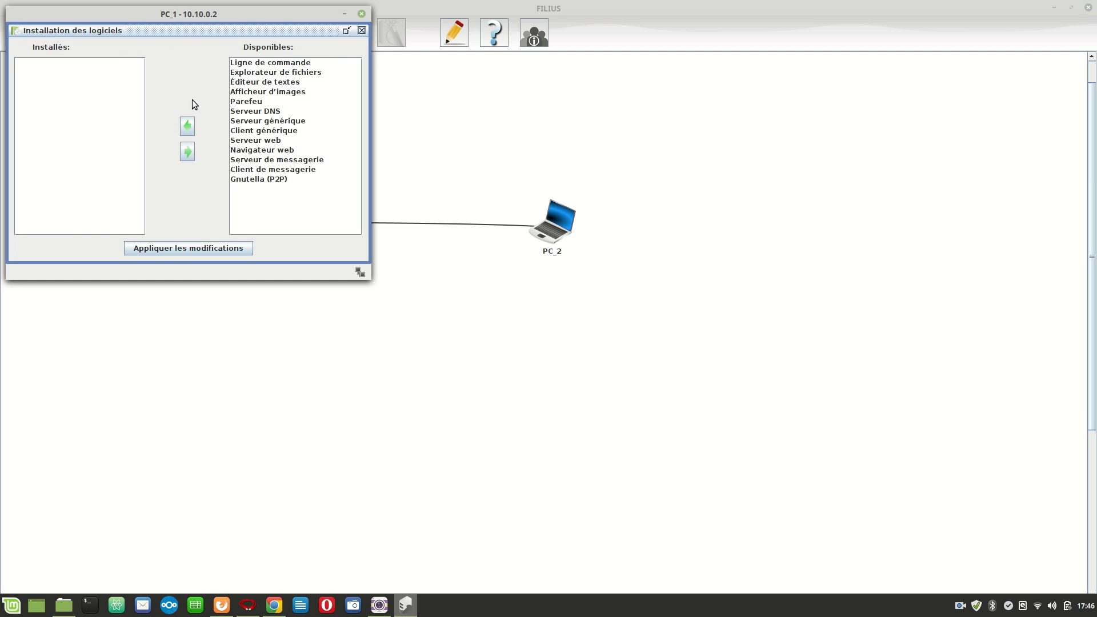
click(362, 30)
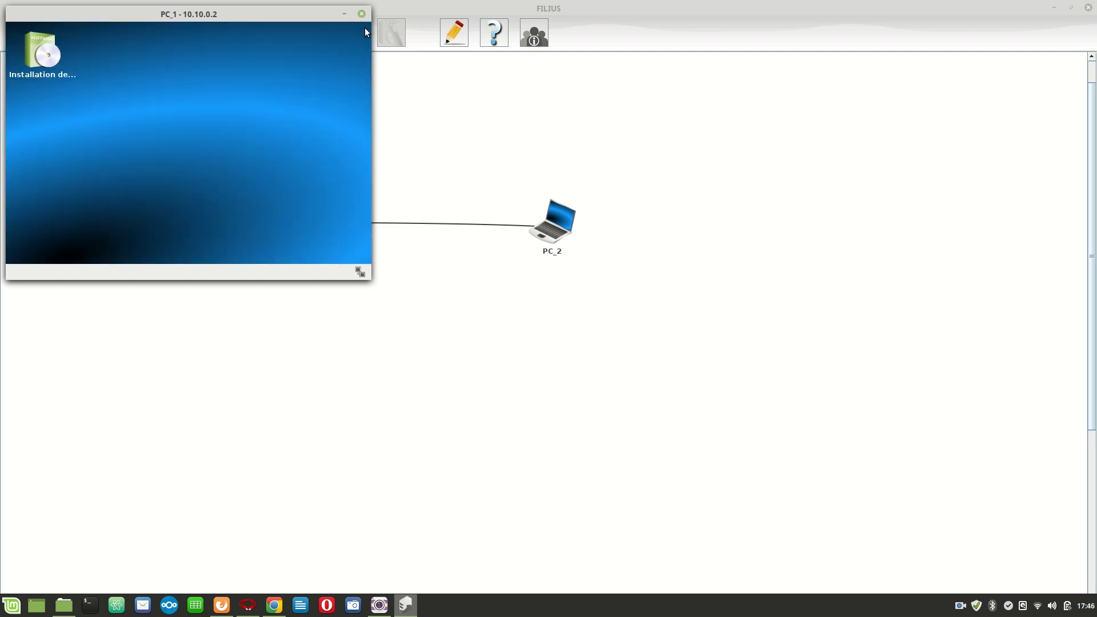
double_click(46, 57)
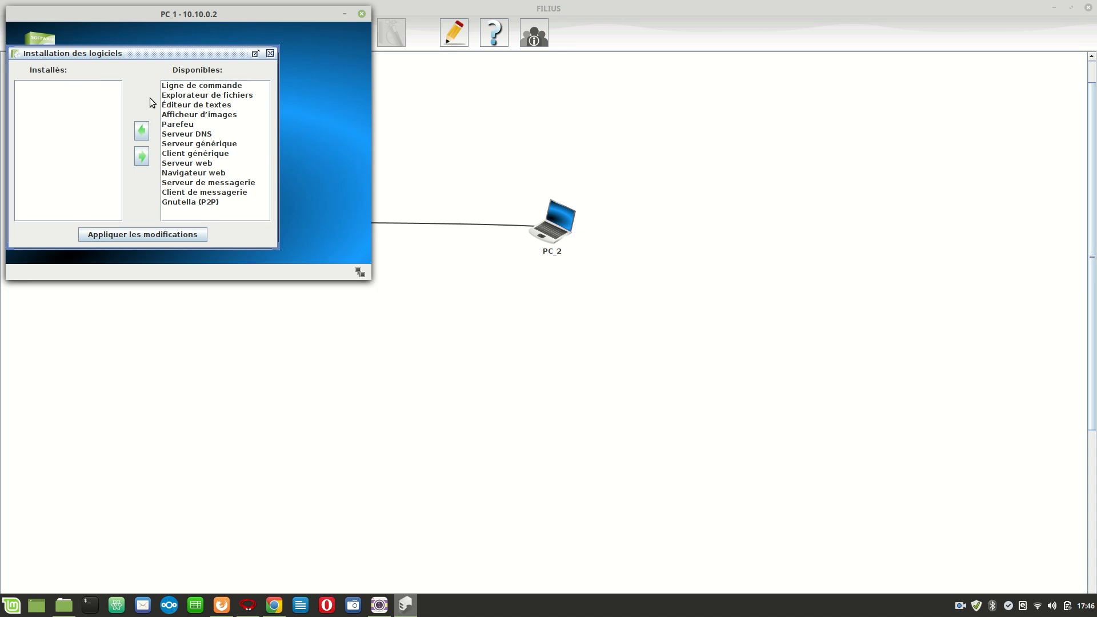
click(196, 87)
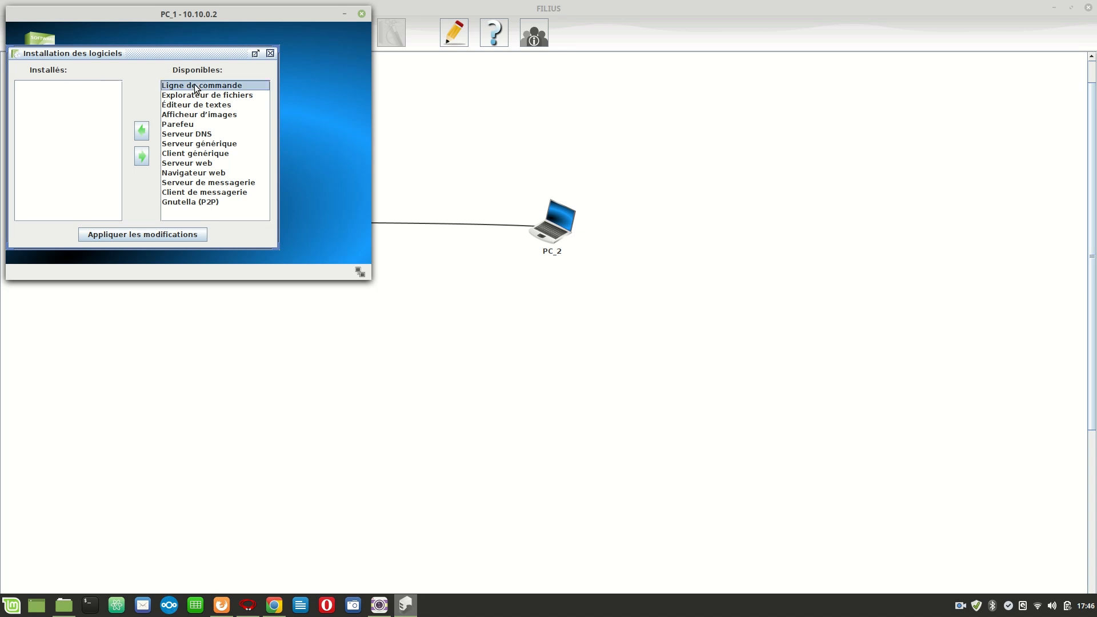
click(142, 132)
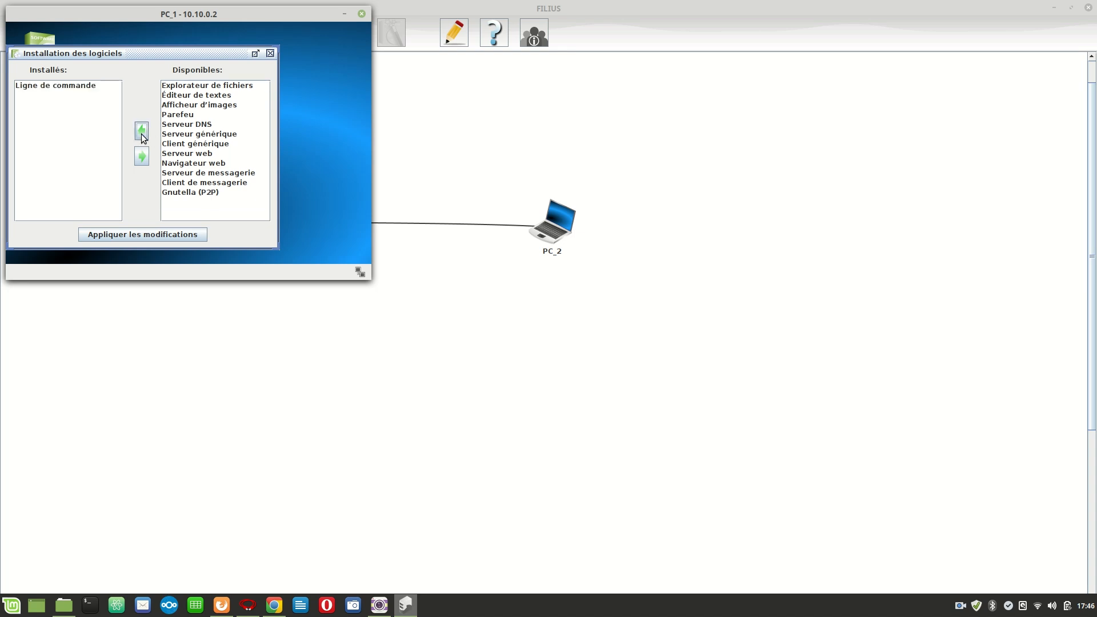
click(168, 235)
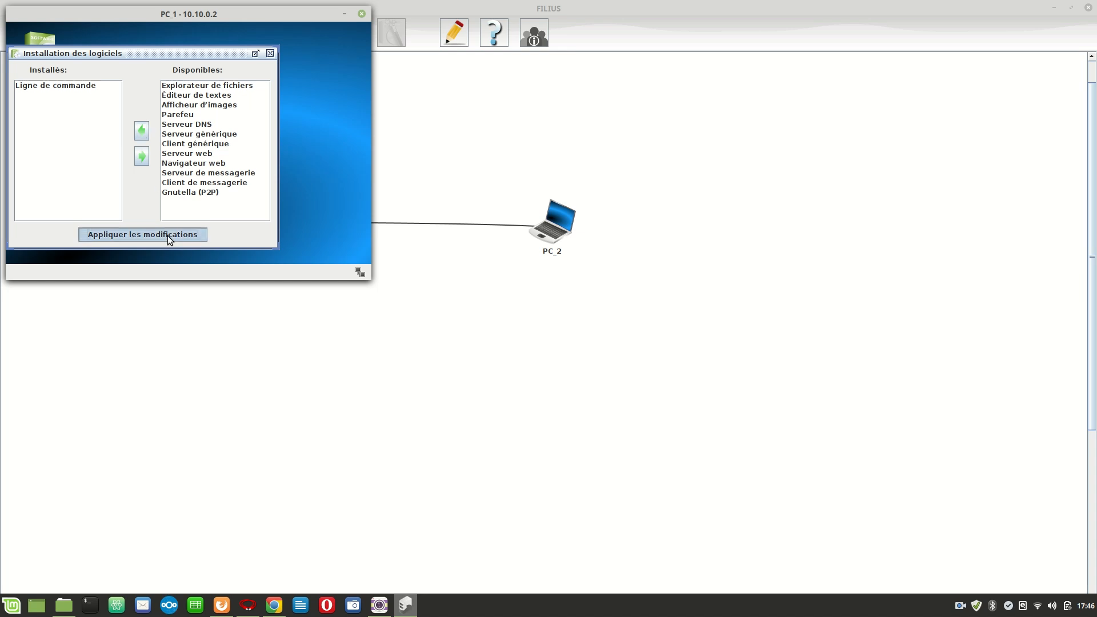
Test the link to PC_2 by running ping 10.10.0.3 in PC_1's command line, and return to design mode
double_click(113, 53)
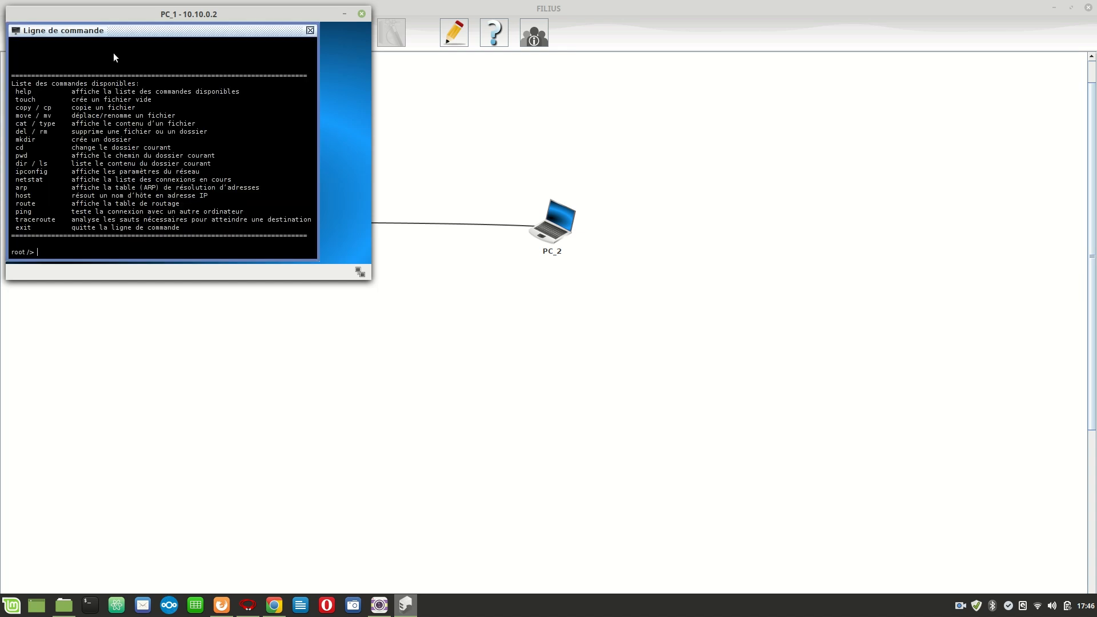
text(ping 10.10.0.3)
key(Return)
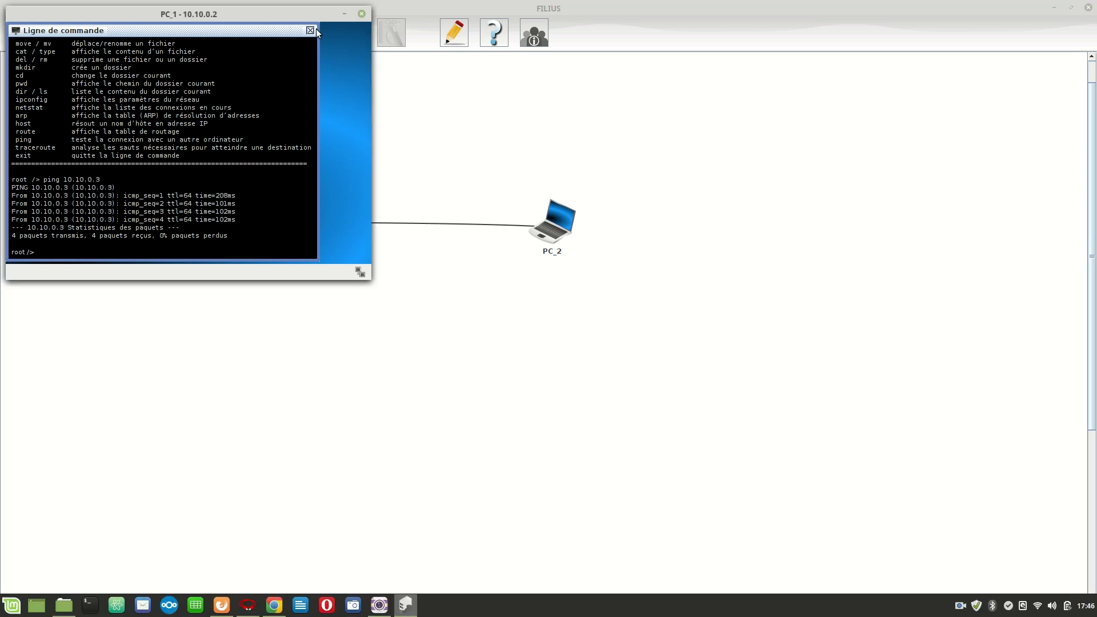
click(361, 13)
click(180, 32)
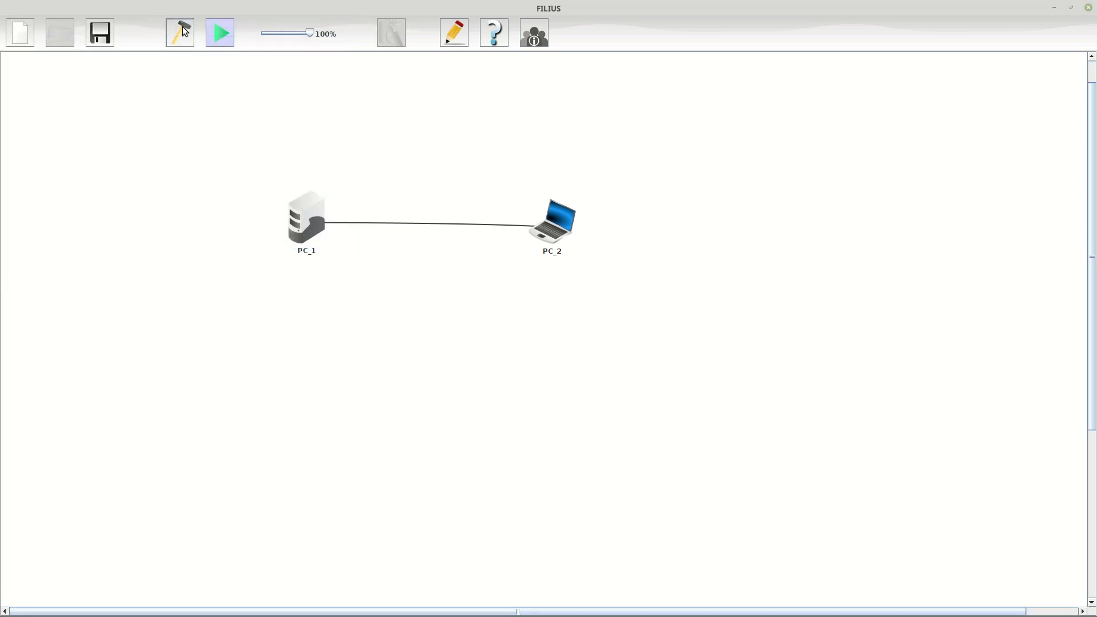
mouse_move(851, 606)
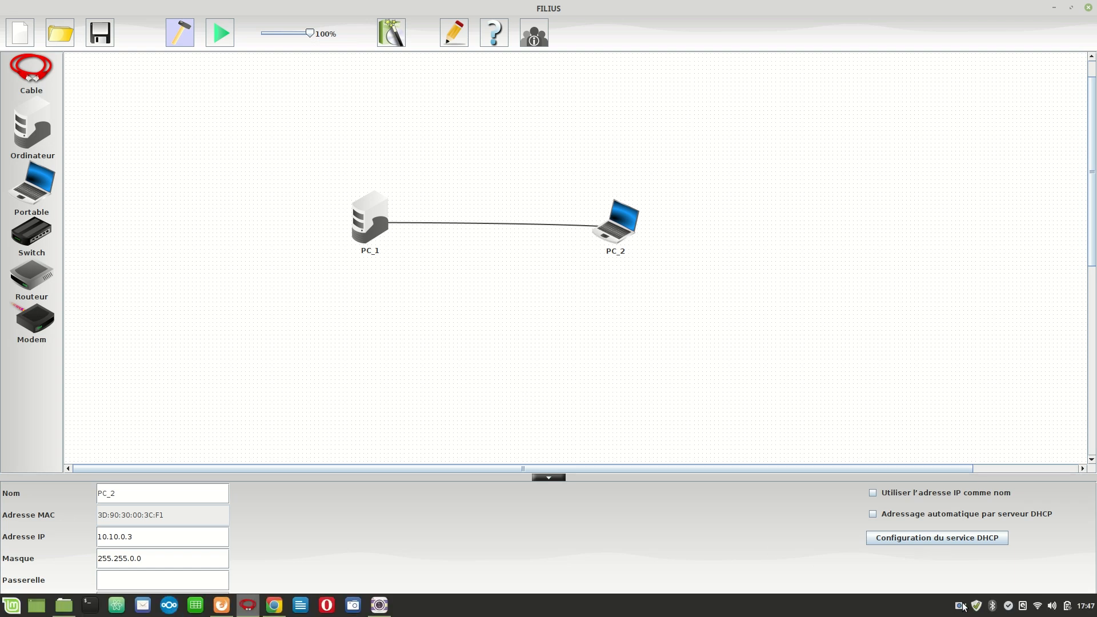
click(961, 606)
click(992, 555)
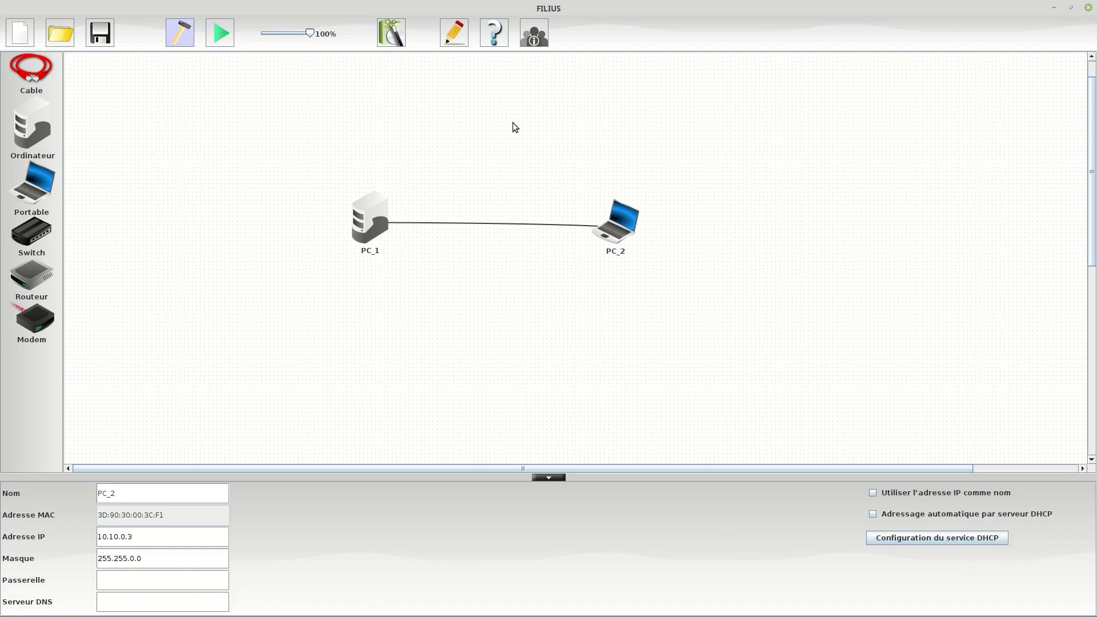
Add a structural block in documentation mode and resize it to enclose both PC_1 and PC_2
click(457, 37)
drag(39, 107, 448, 285)
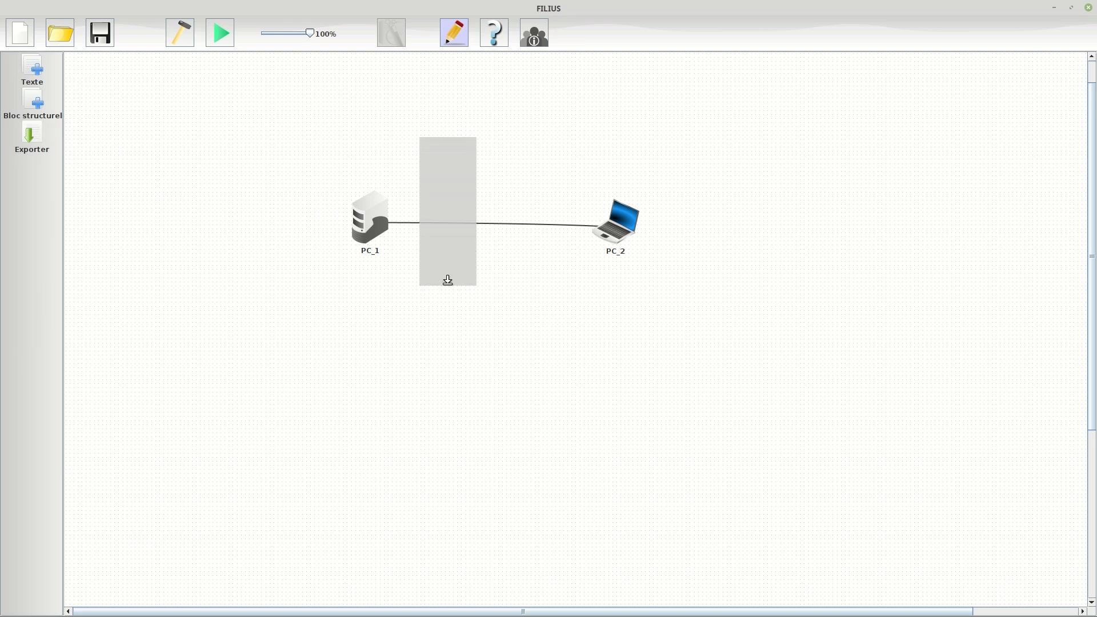
drag(421, 215, 319, 212)
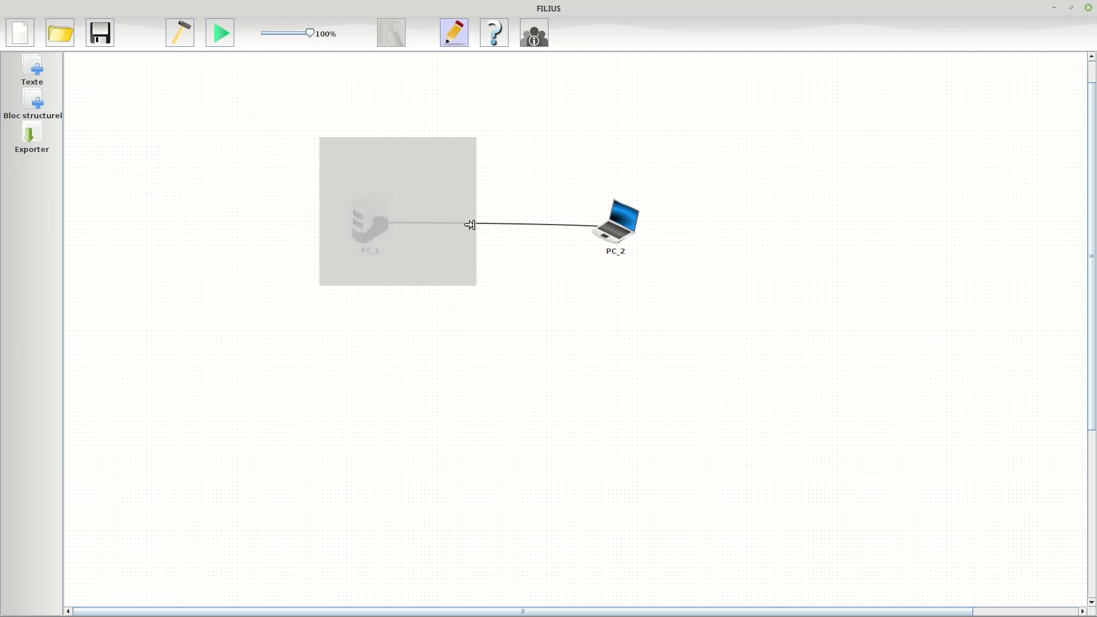
drag(491, 217, 664, 214)
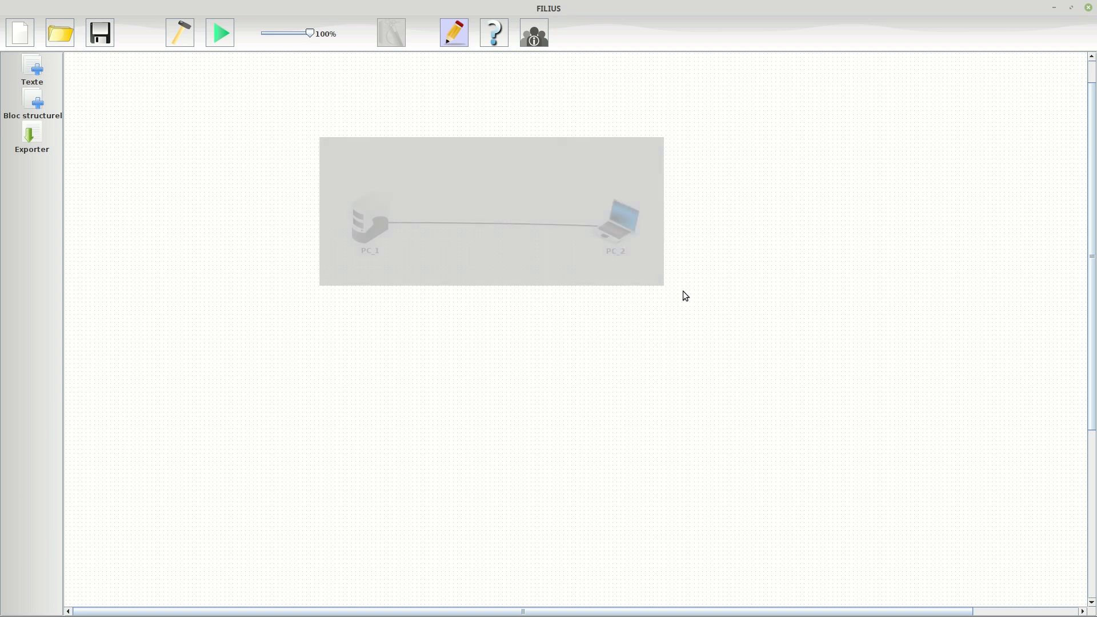
drag(32, 101, 458, 304)
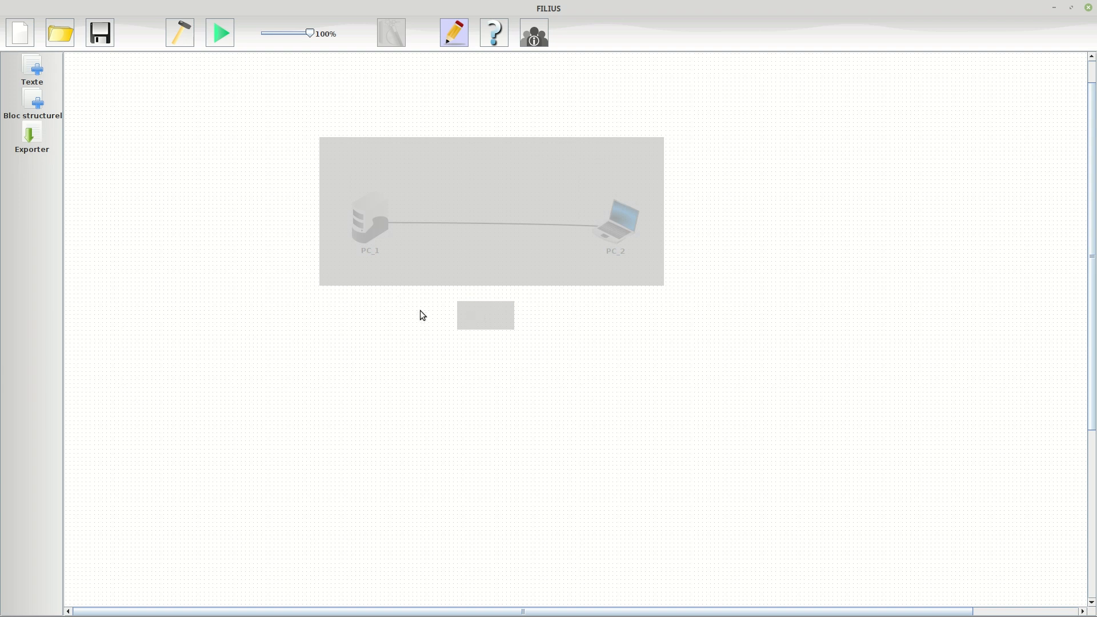
click(961, 606)
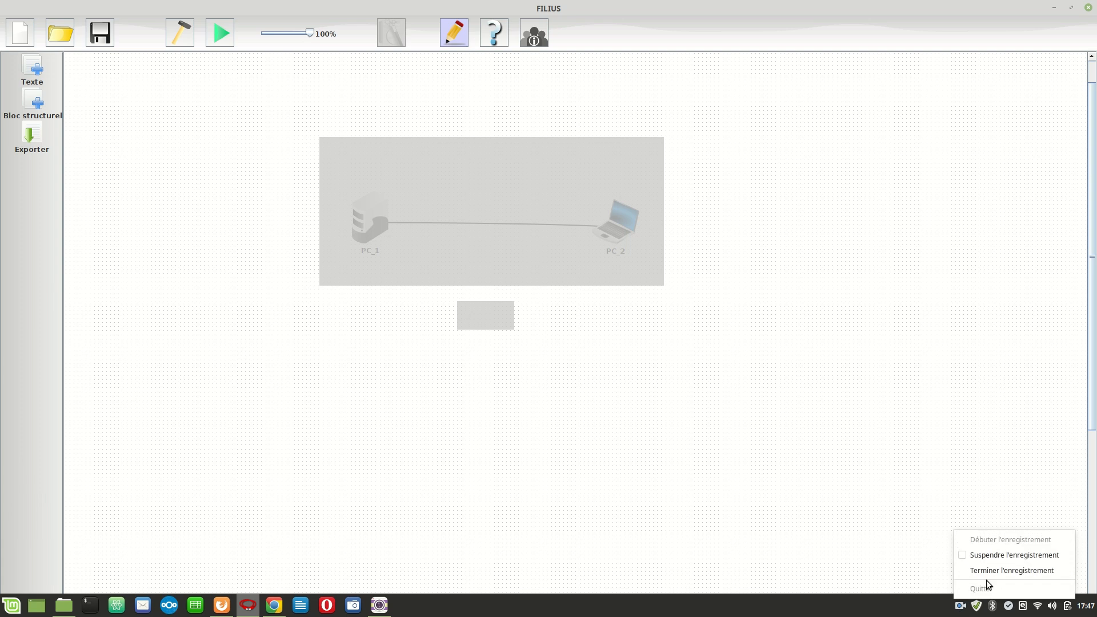
click(989, 554)
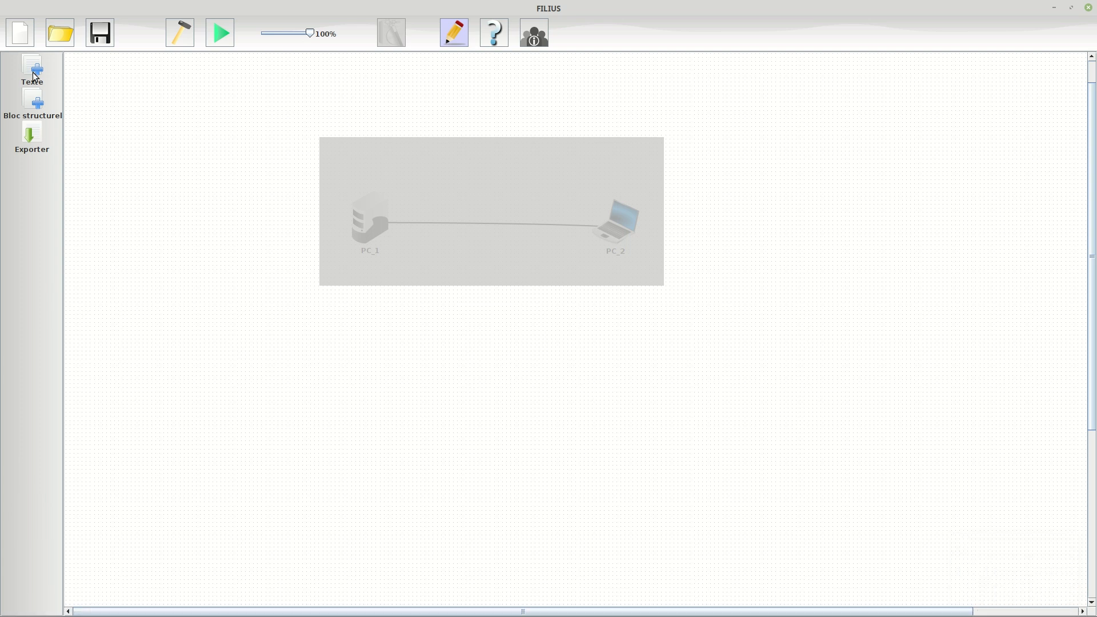
Add the text label LABO-06 below the structural block and centre it under the block
drag(36, 76, 449, 299)
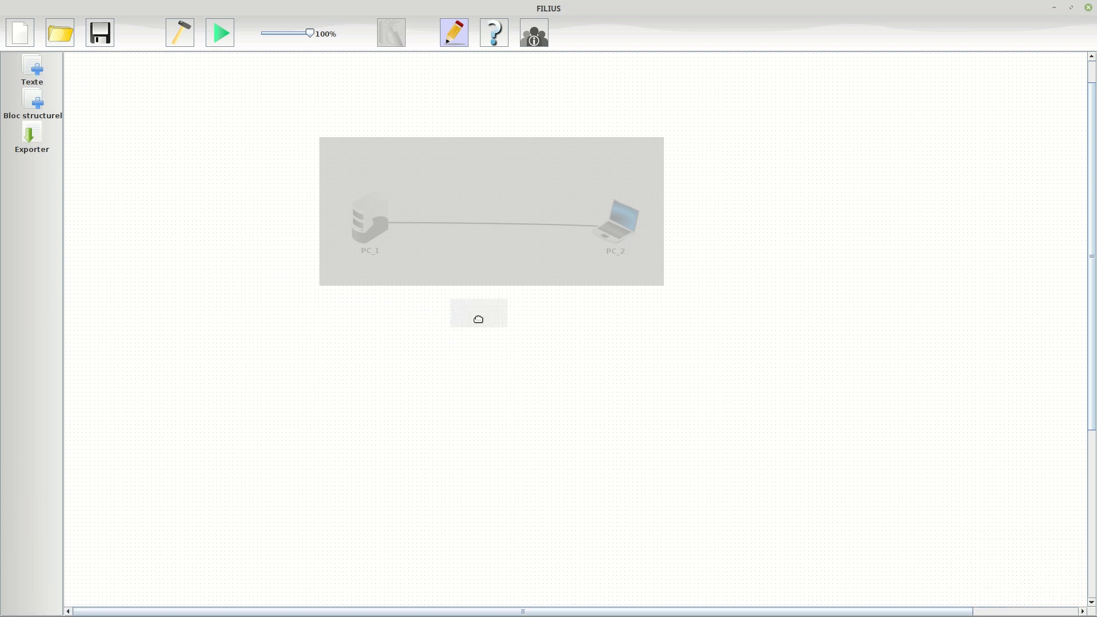
text(LABO)
key(BackSpace)
text(-06)
click(180, 32)
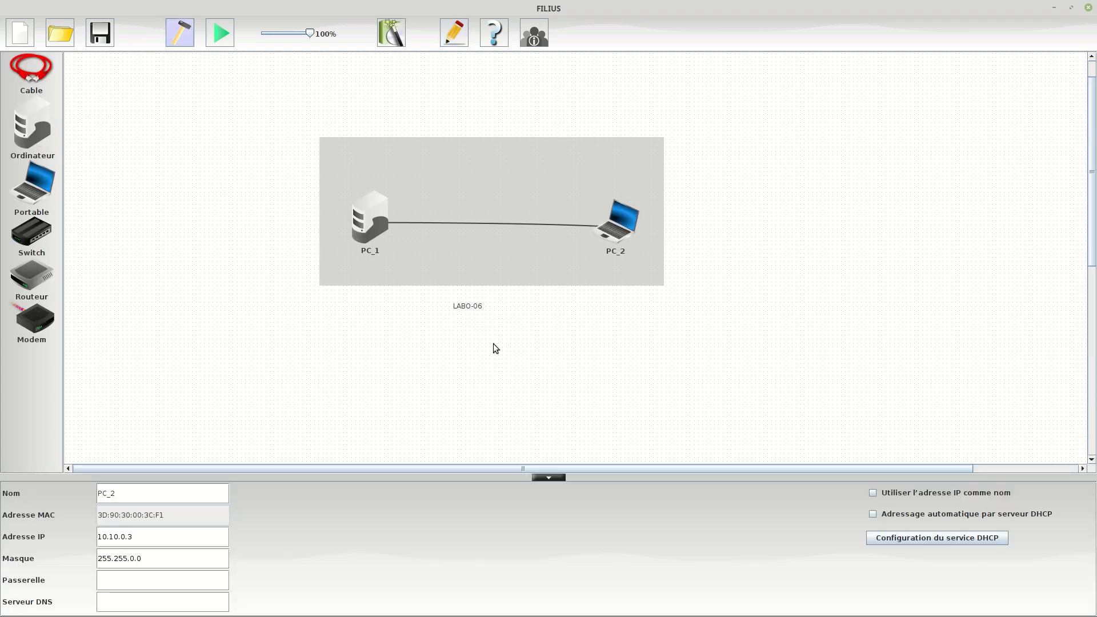
click(454, 33)
drag(476, 311, 496, 309)
Place a switch in design mode above the cable between the two computers and name it Switch_LABO-06
click(180, 35)
drag(32, 234, 472, 146)
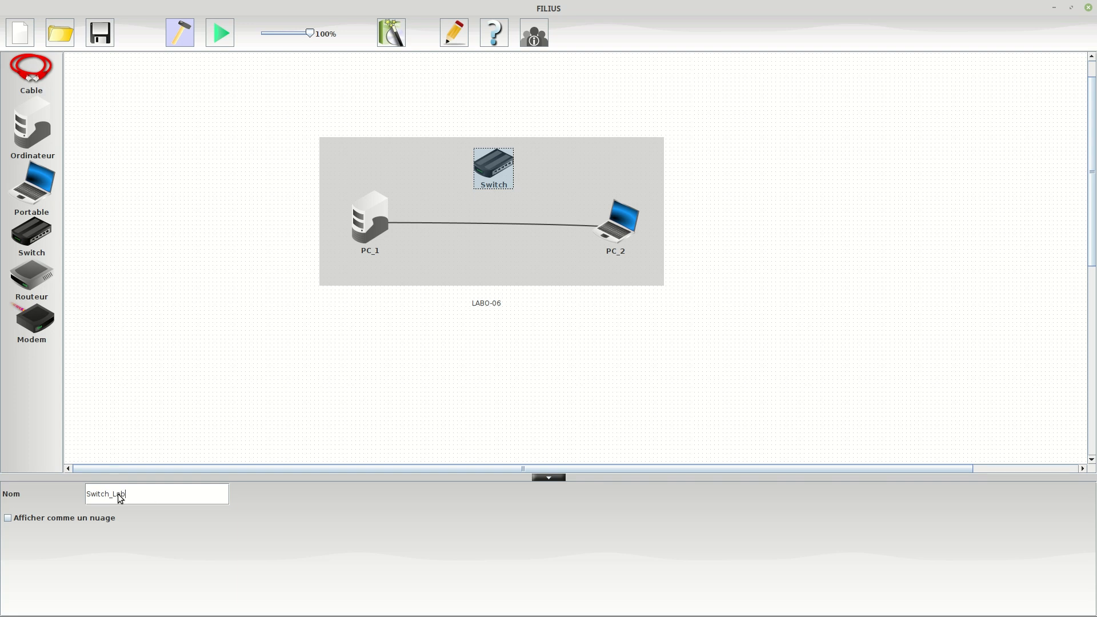
key(BackSpace)
key(BackSpace)
text(ABO)
Try displaying the switch as a cloud and restore its normal symbol
click(8, 518)
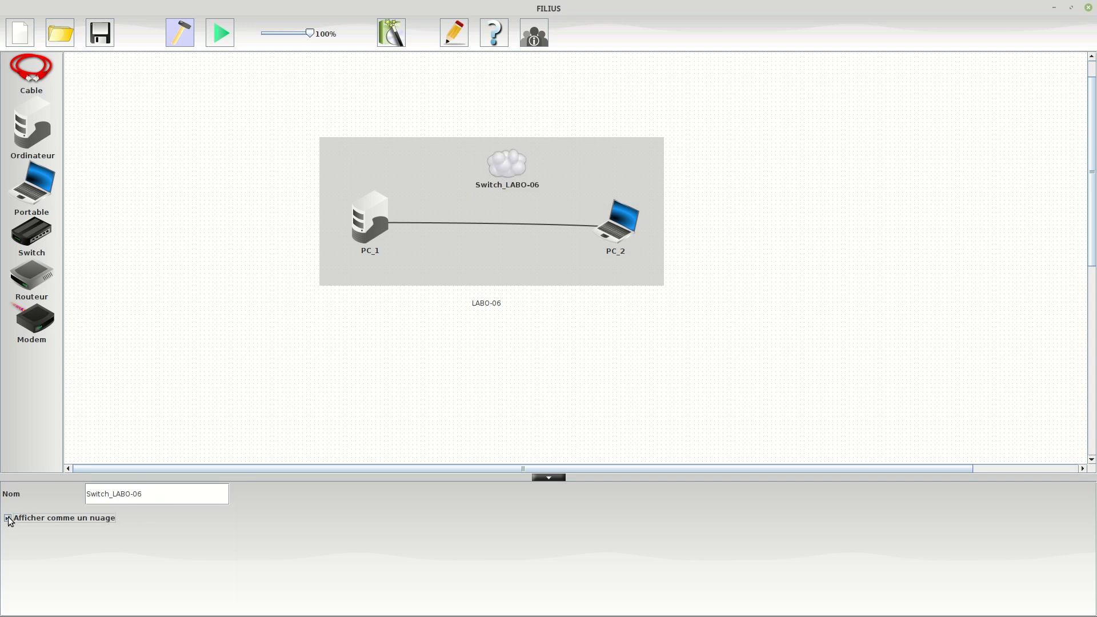
click(7, 518)
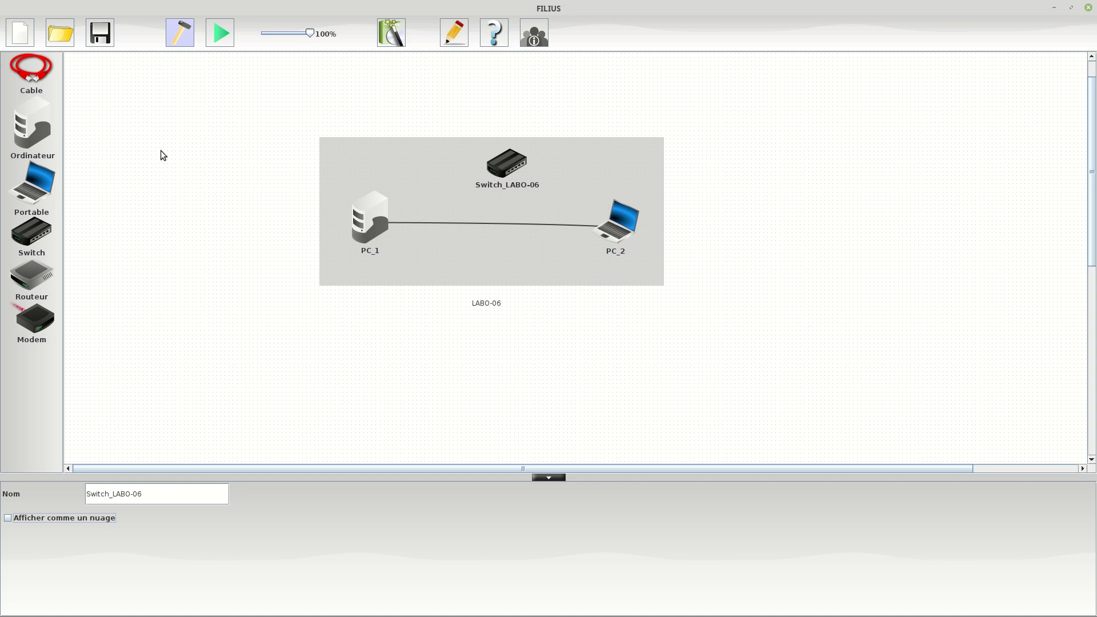
click(34, 73)
mouse_move(732, 610)
right_click(963, 607)
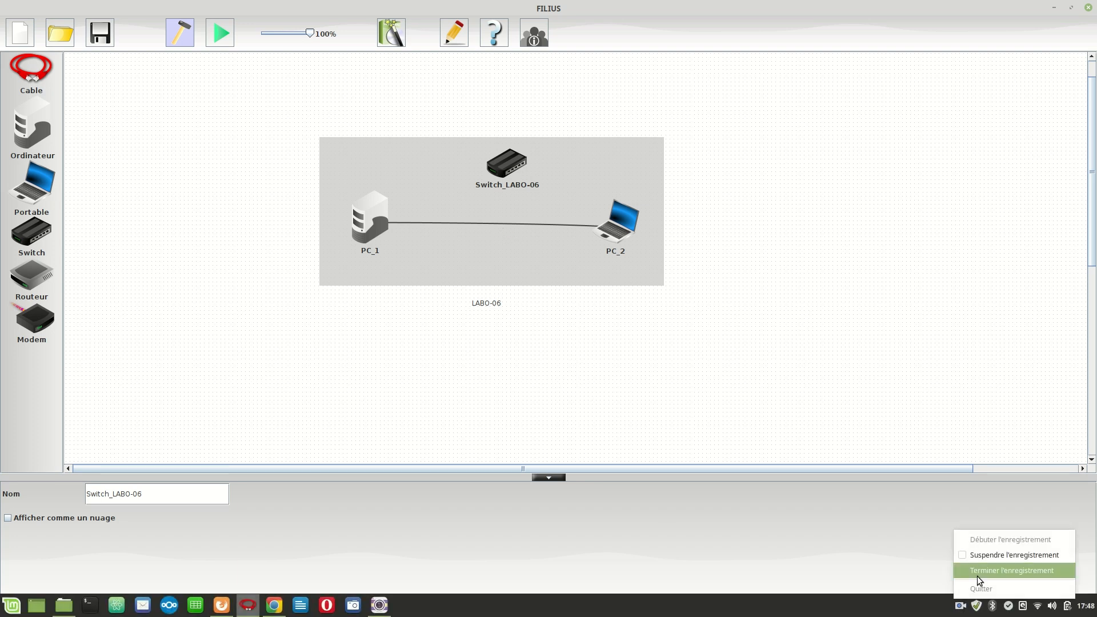
click(990, 561)
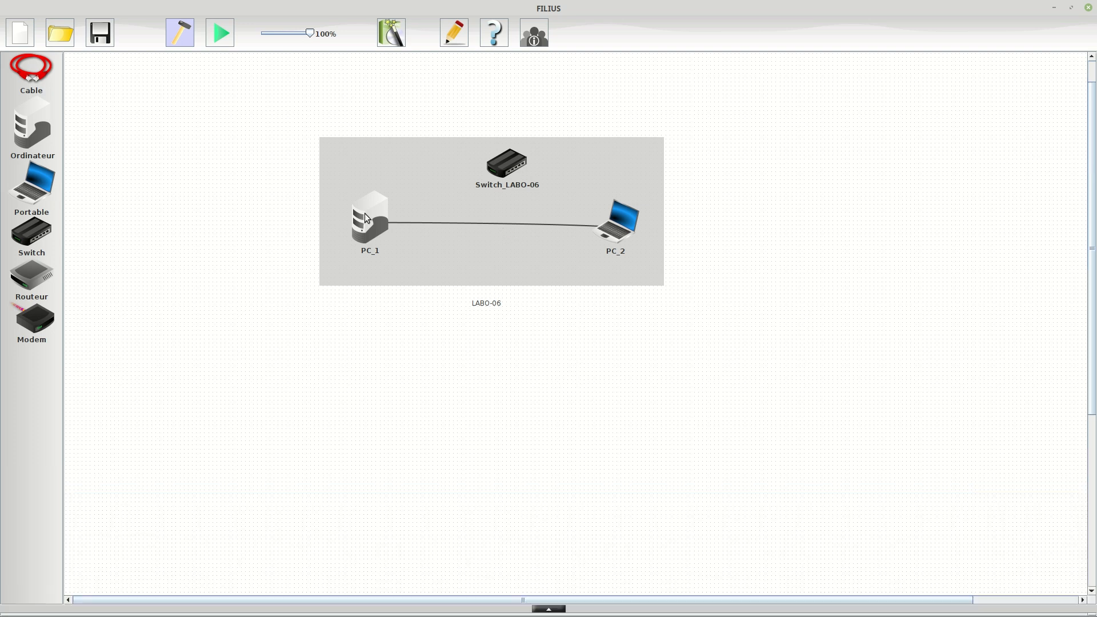
Delete the direct cable between PC_1 and PC_2 and connect each computer to Switch_LABO-06 with its own cable
right_click(365, 217)
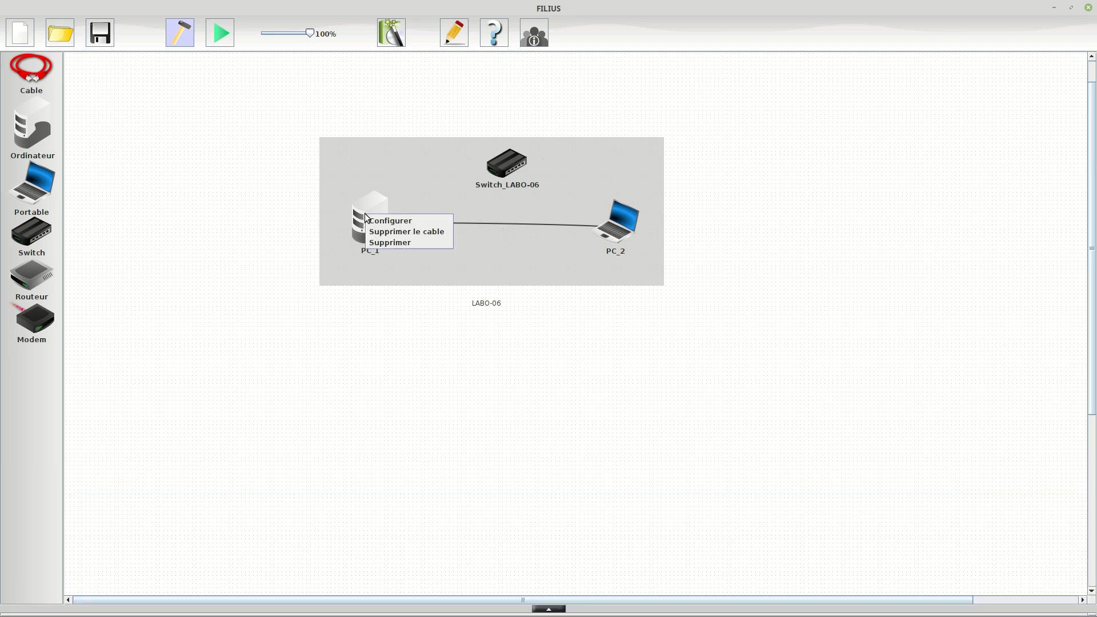
click(401, 230)
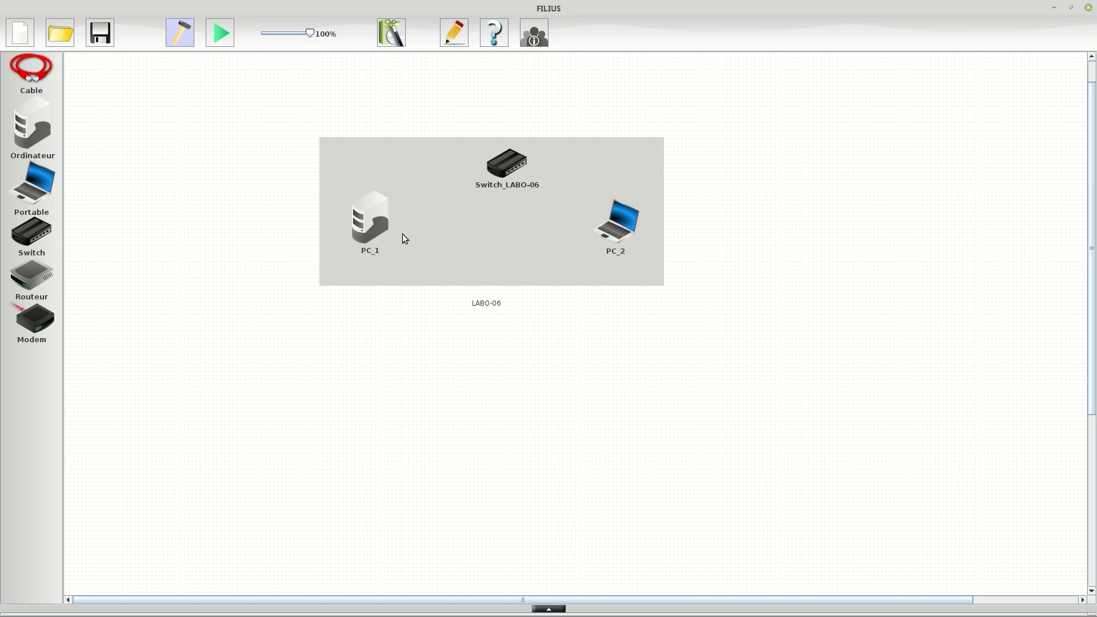
click(26, 67)
click(392, 226)
click(489, 163)
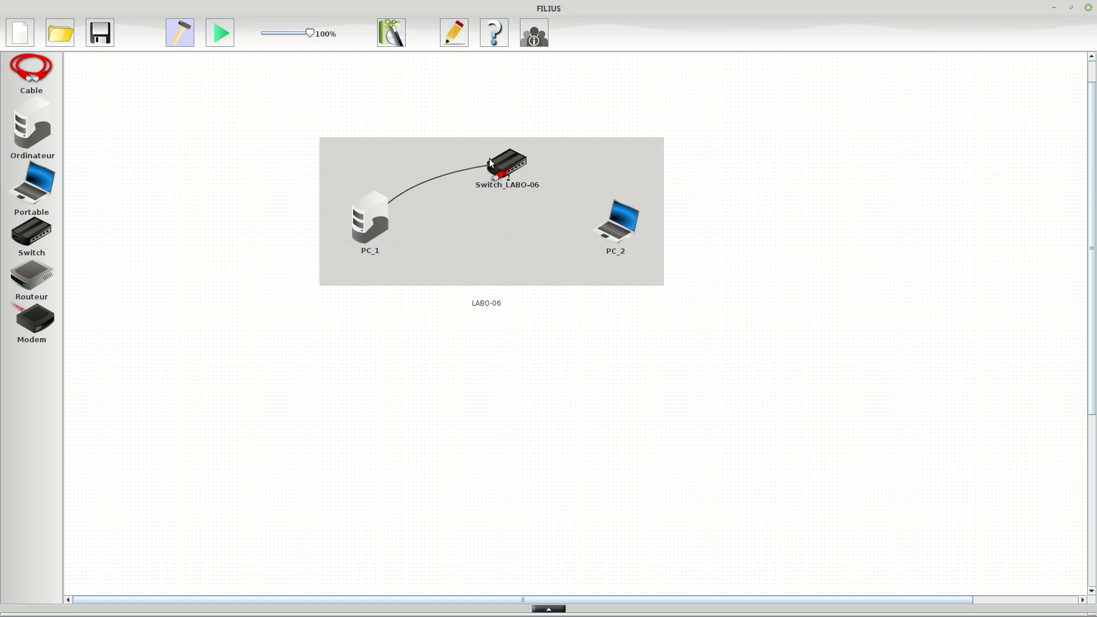
click(620, 231)
click(521, 167)
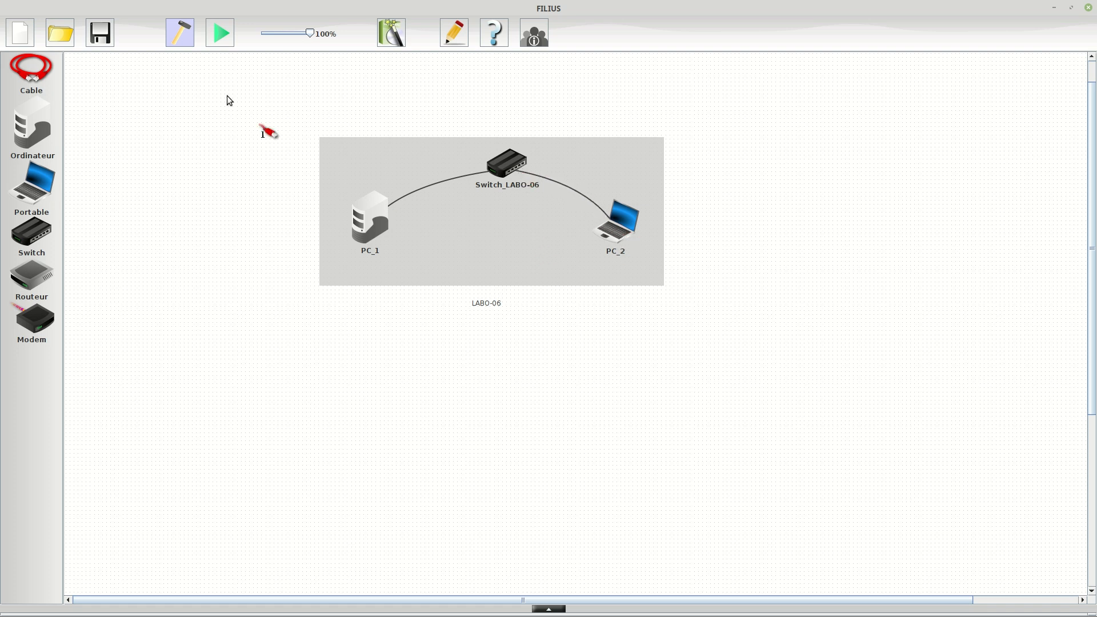
Start simulation mode and ping 10.10.0.3 from the command line of PC_1
click(220, 32)
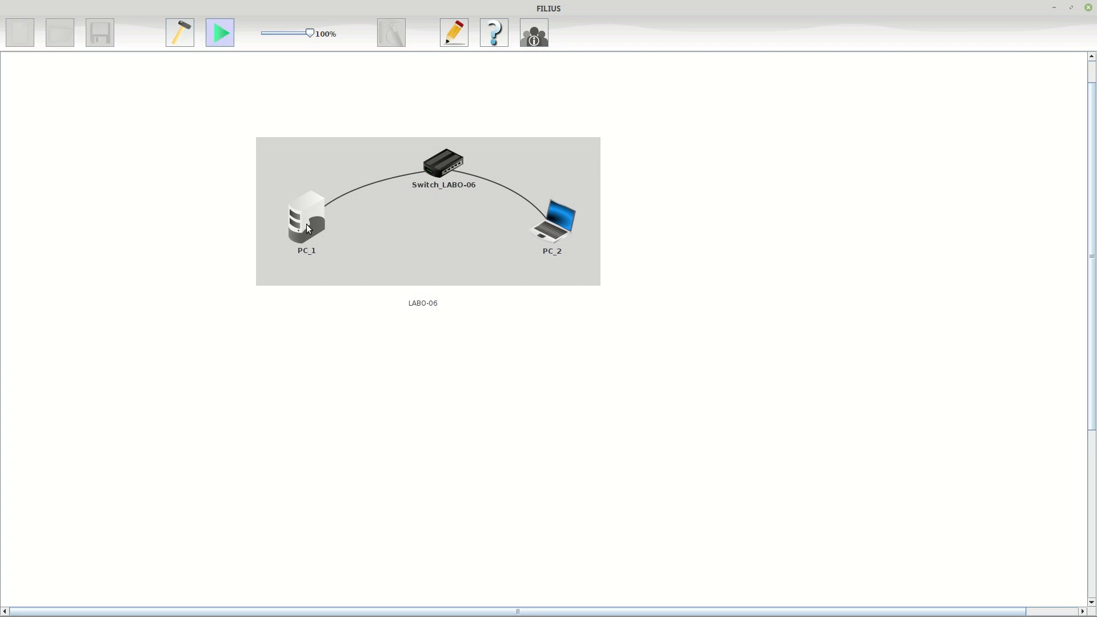
click(306, 227)
click(121, 57)
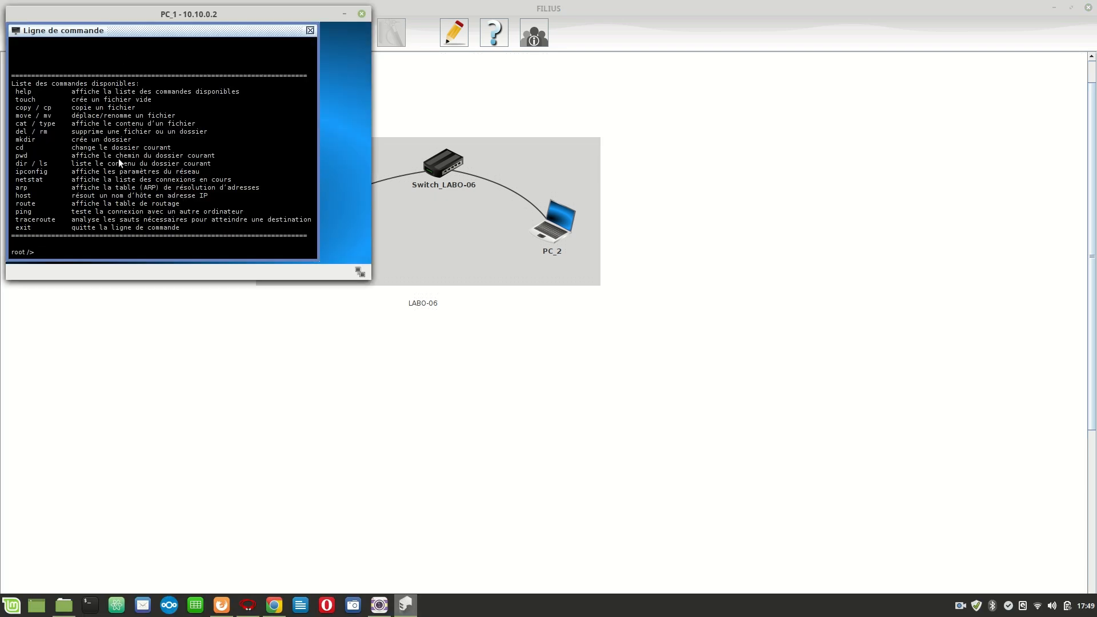
text(ping 10.10.0.3)
key(Return)
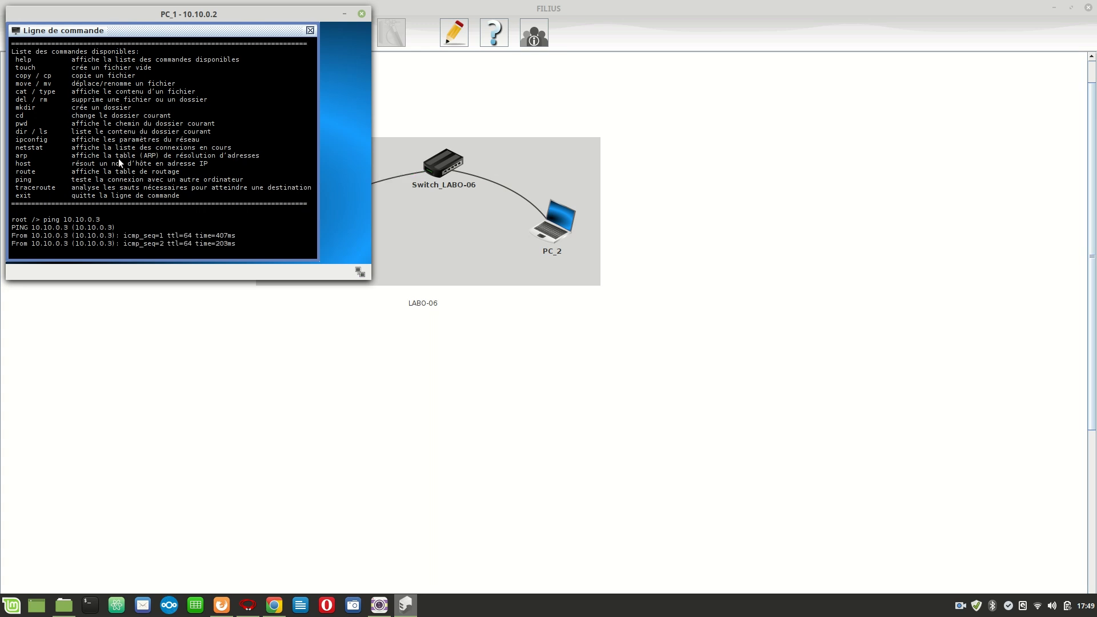
click(711, 538)
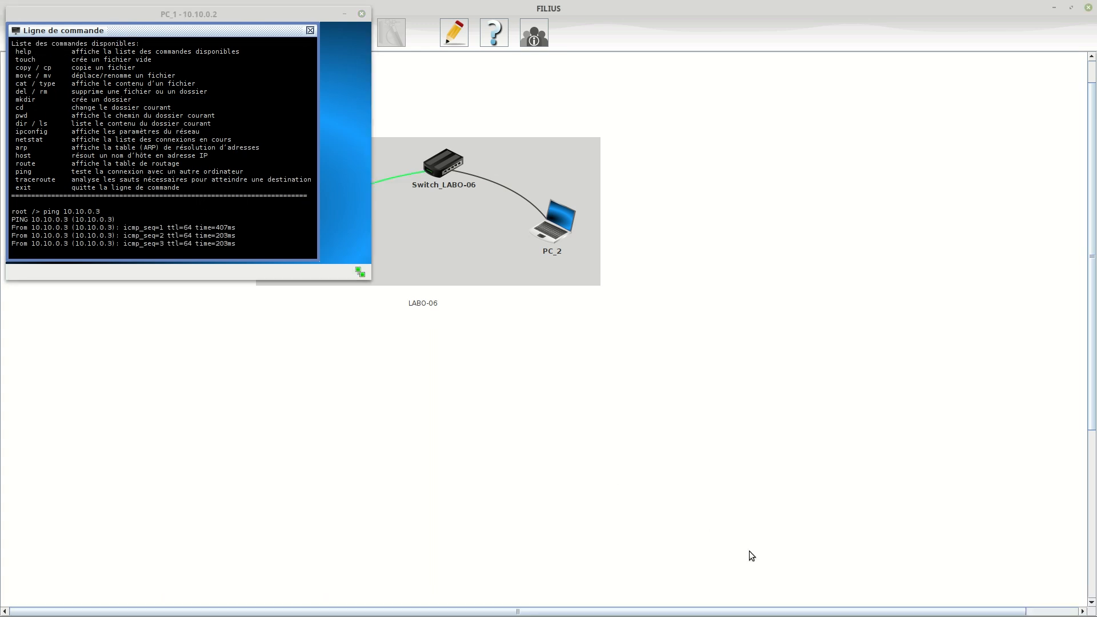
click(961, 607)
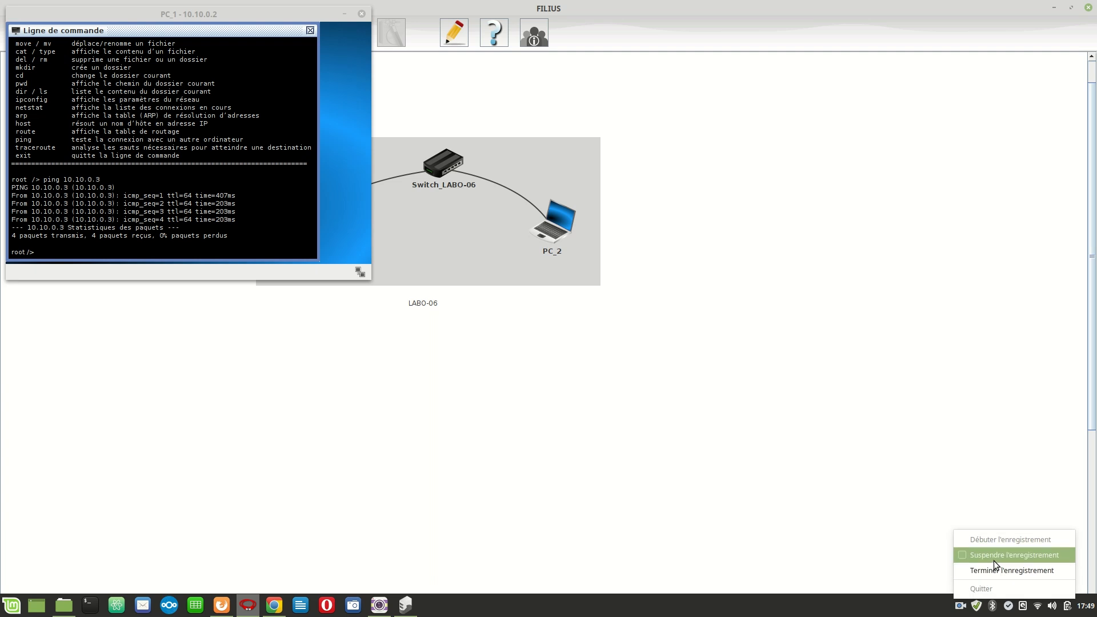
click(992, 557)
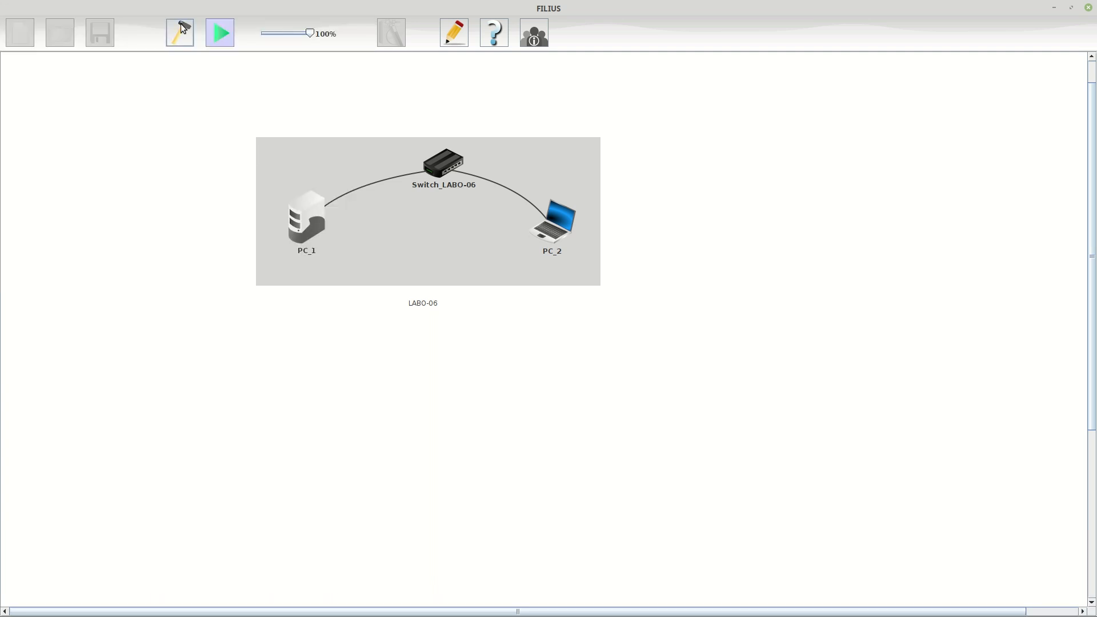
In design mode, add a desktop computer below the switch, between PC_1 and PC_2, and cable it to Switch_LABO-06
click(180, 24)
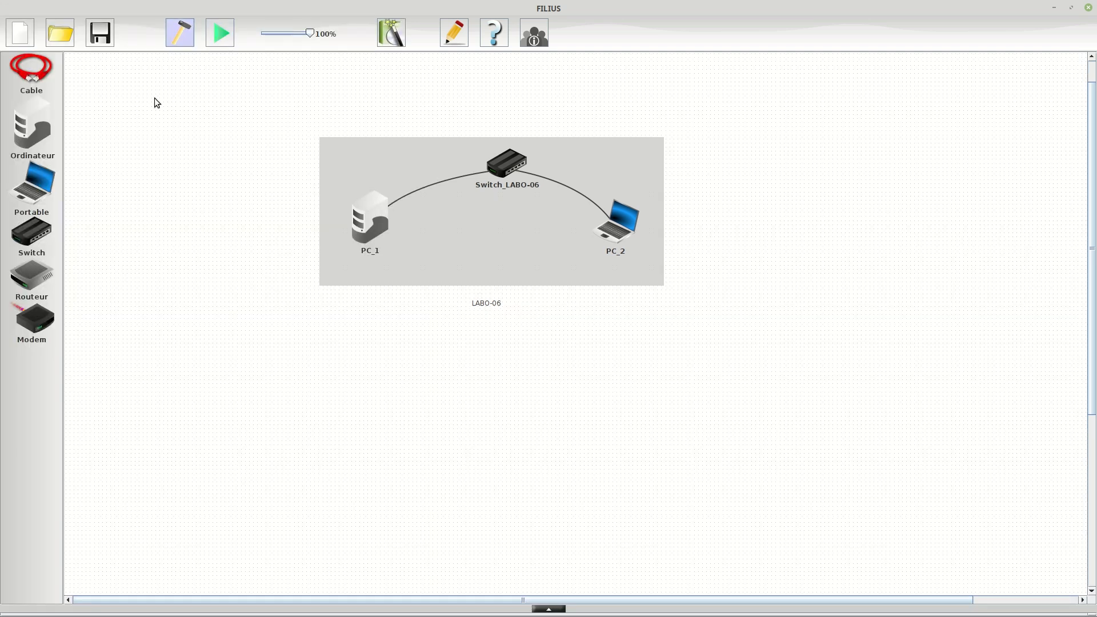
drag(33, 128, 473, 218)
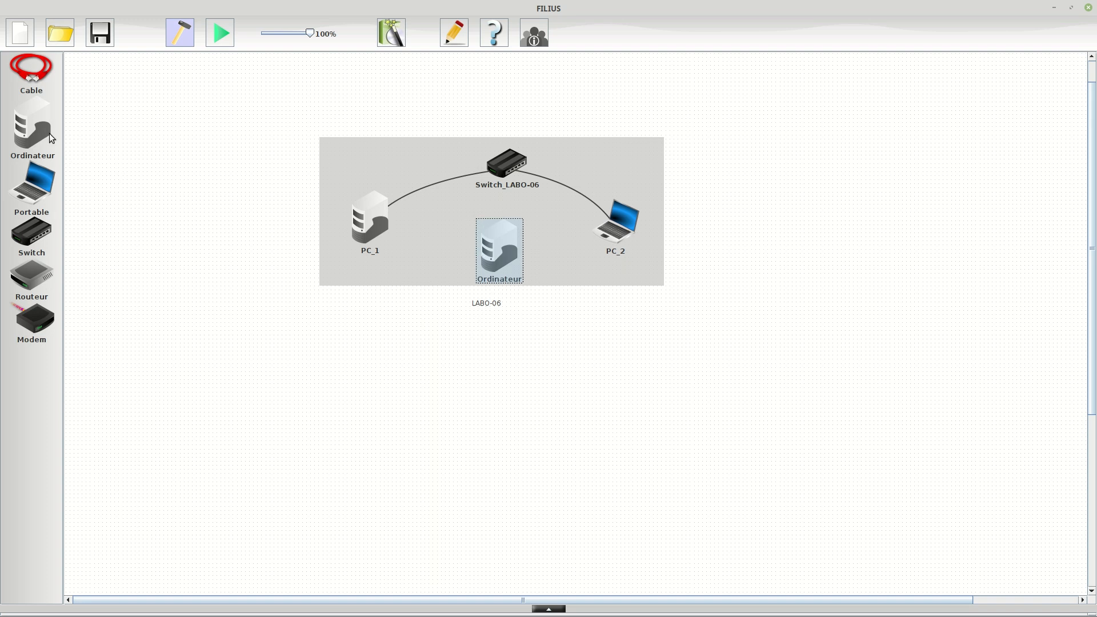
click(31, 68)
click(504, 240)
click(512, 171)
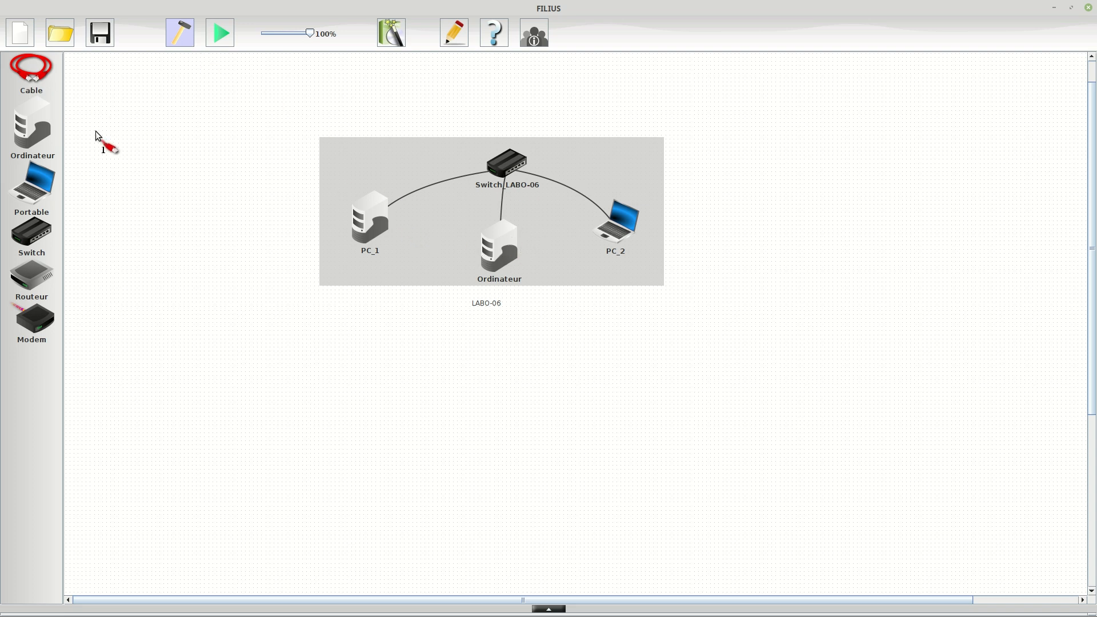
Configure the new computer with IP address 10.12.0.4 and subnet mask 255.255.0.0
double_click(507, 255)
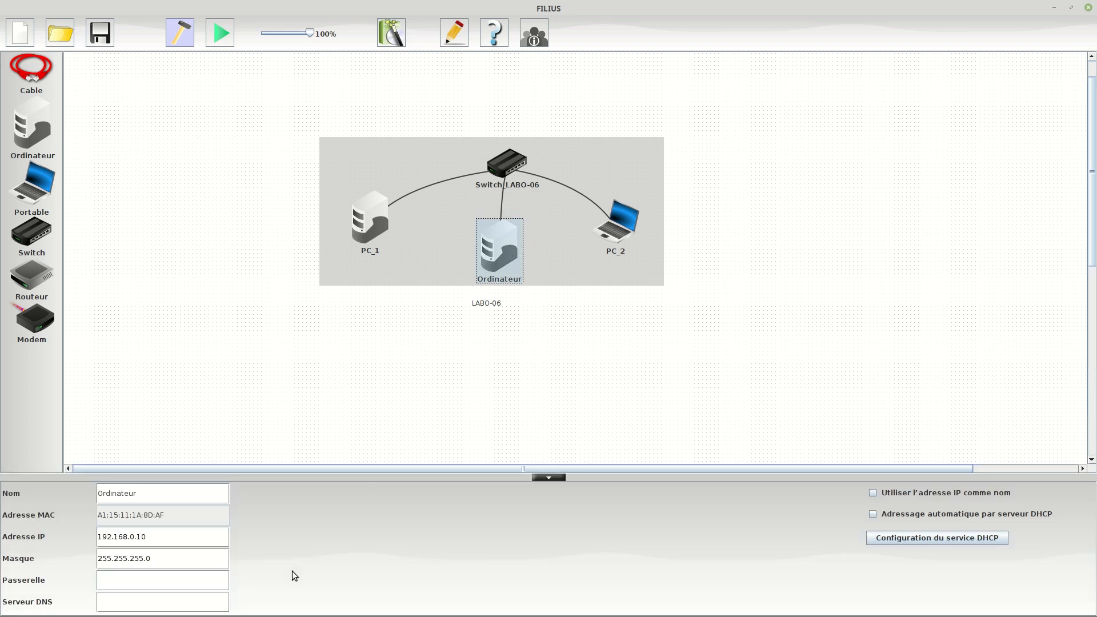
drag(156, 537, 74, 533)
text(10.12.0.0.4)
click(159, 558)
text(255.255.0.0)
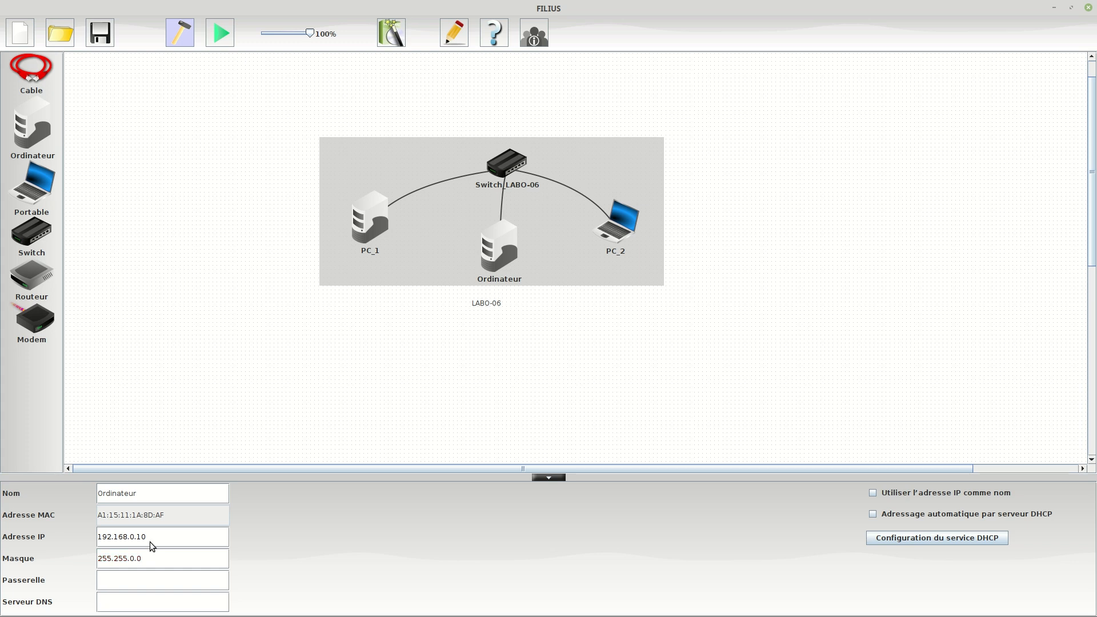
text(10.12.0.4)
Ping 10.12.0.4 from the command line of PC_1 in simulation mode, close its desktop and return to design mode
click(221, 32)
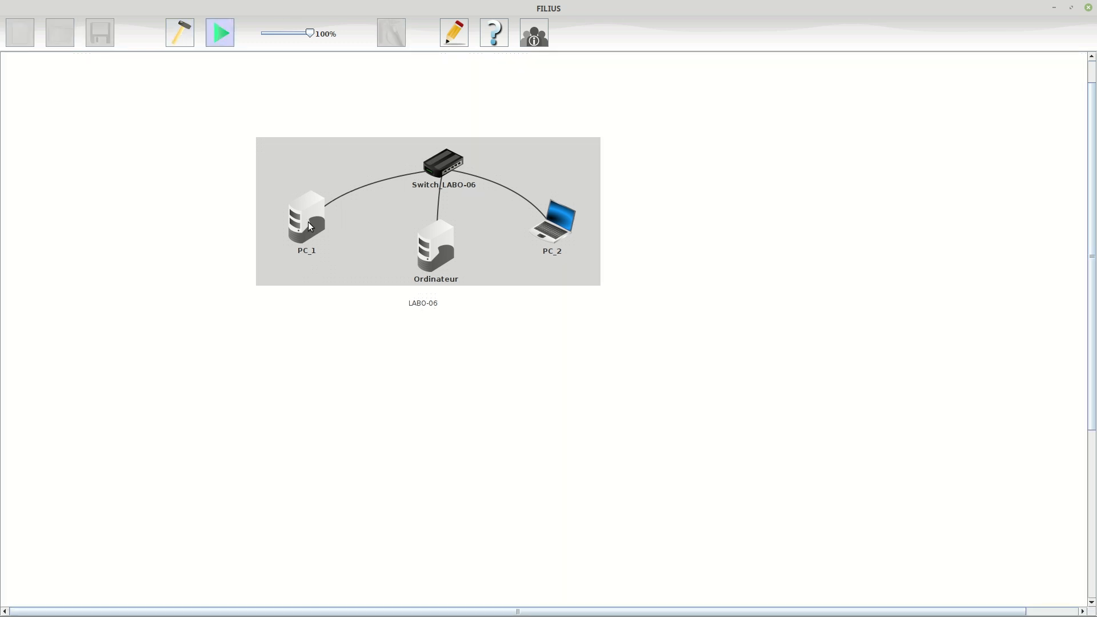
click(308, 222)
click(109, 53)
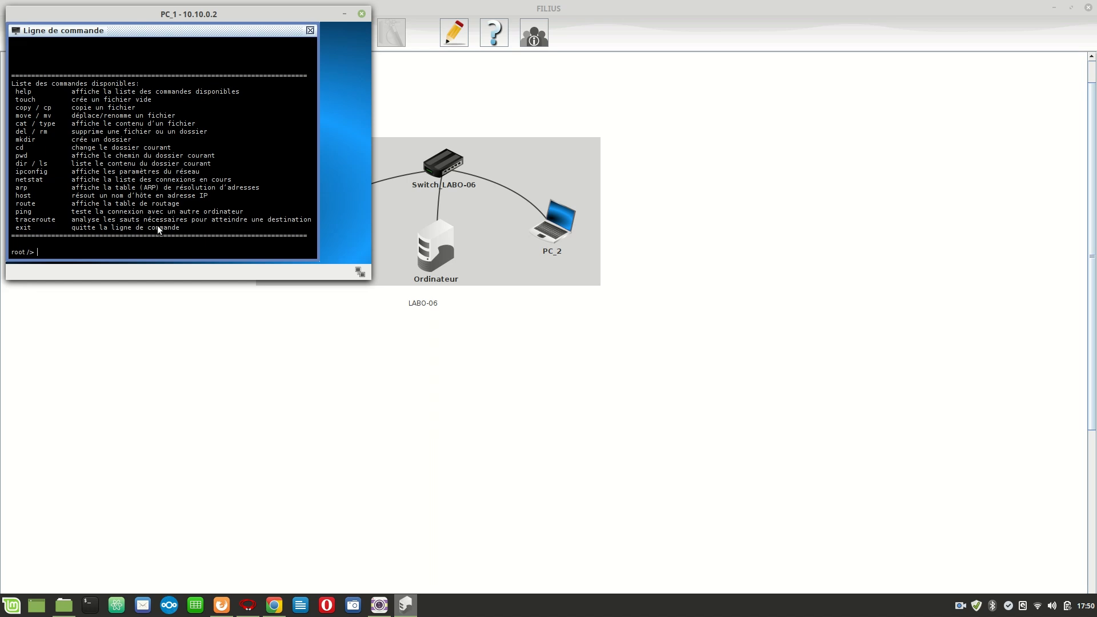
text(ping 10.12.0.4)
key(Return)
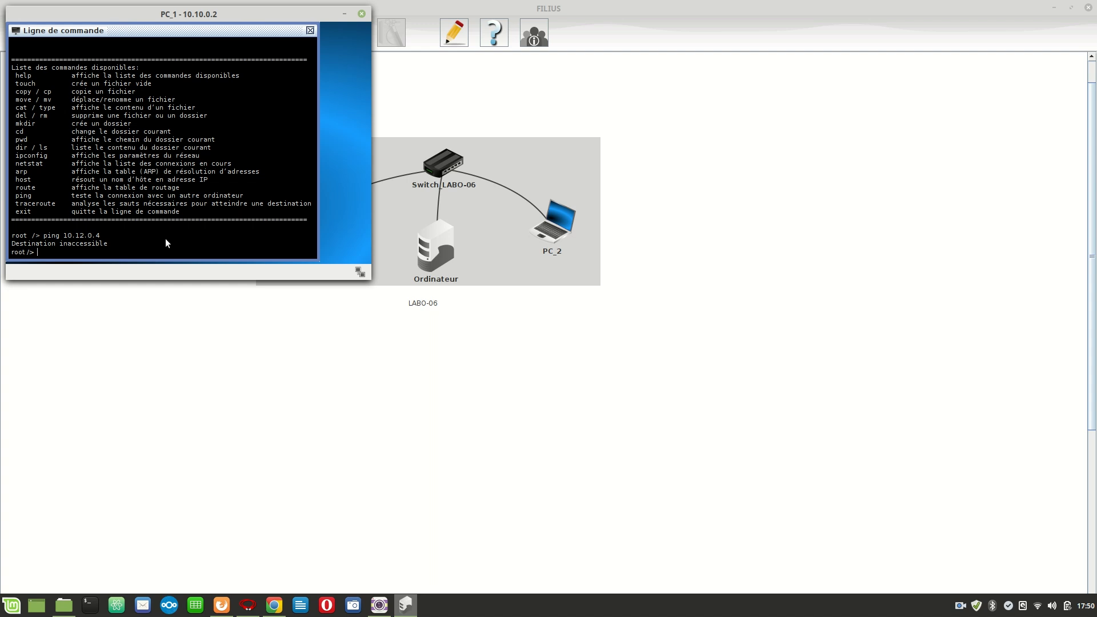
click(361, 14)
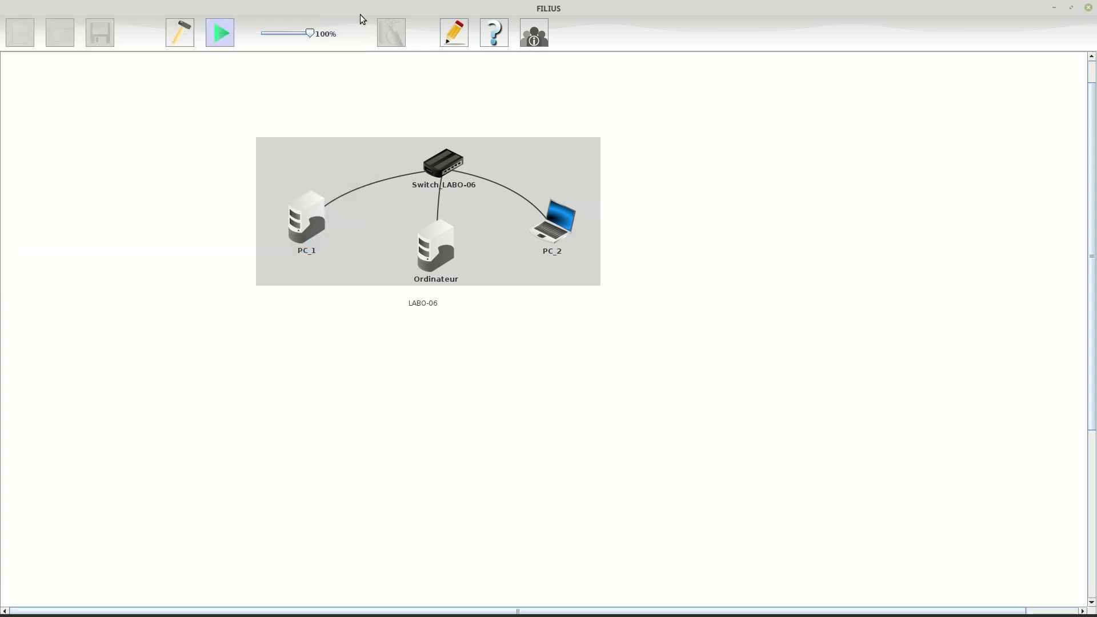
click(180, 33)
mouse_move(958, 611)
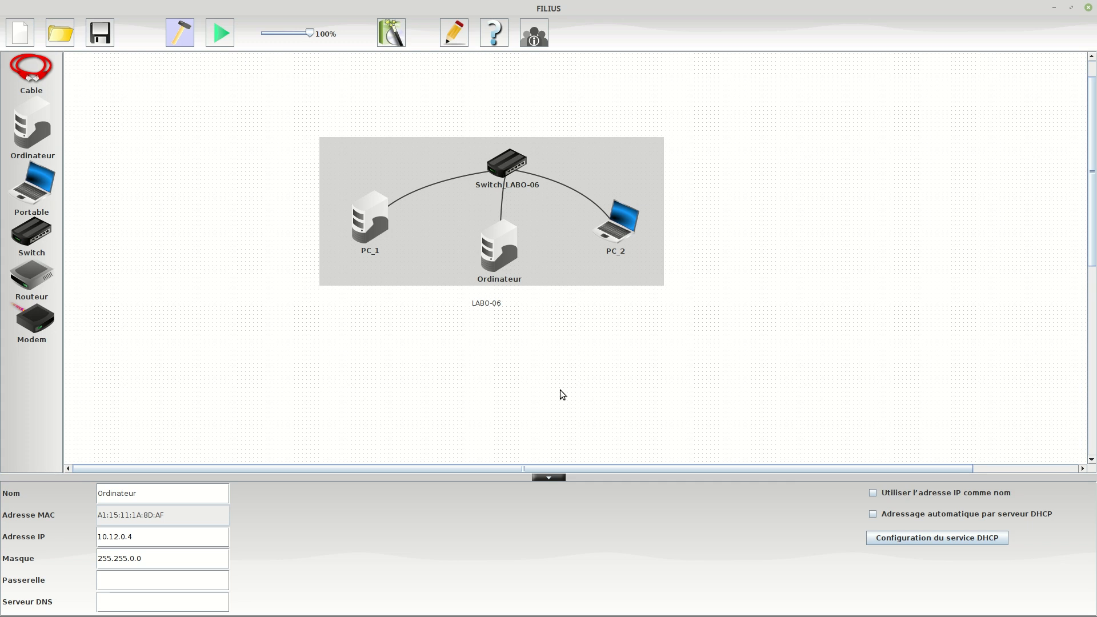
click(960, 606)
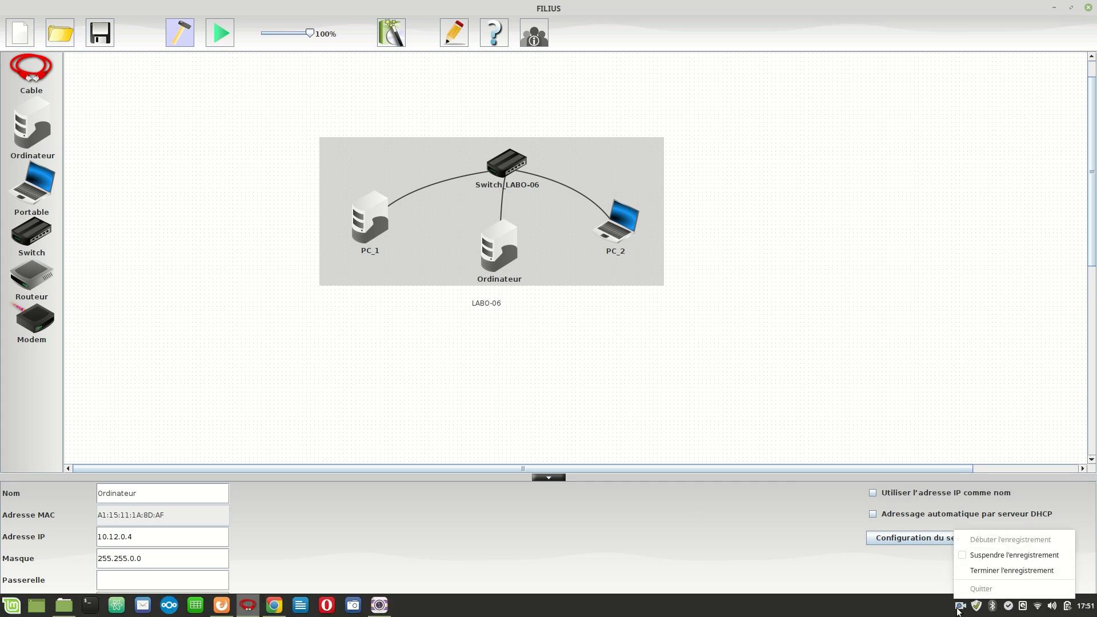